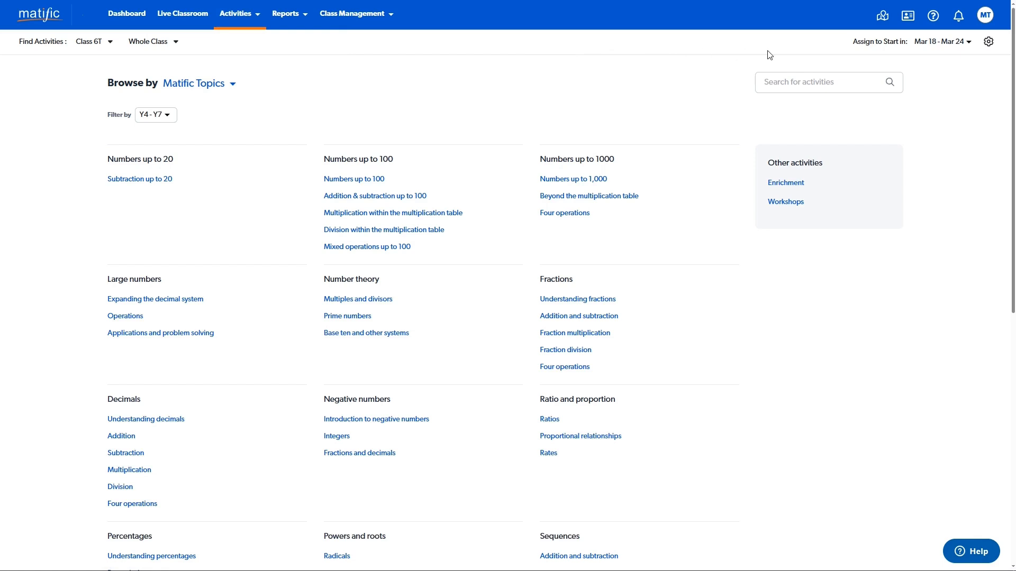
Review the weeks available for assigning activities to start in, keeping the Mar 18 - Mar 24 week.
left_click(968, 45)
scroll(962, 74, "down", 2)
left_click(966, 48)
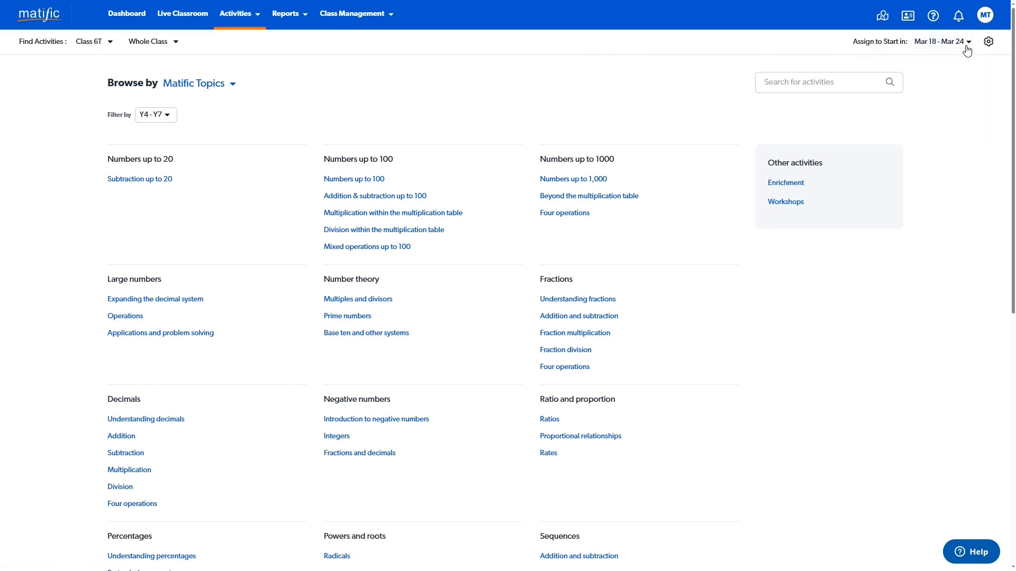
Open the assignment settings and review the day and time options for when activities start.
left_click(987, 44)
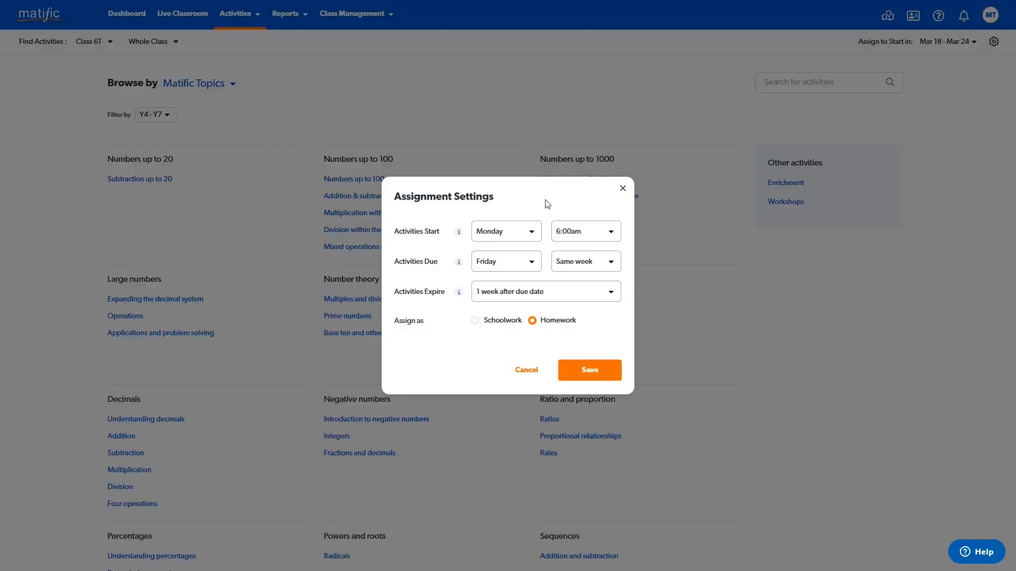
left_click(531, 233)
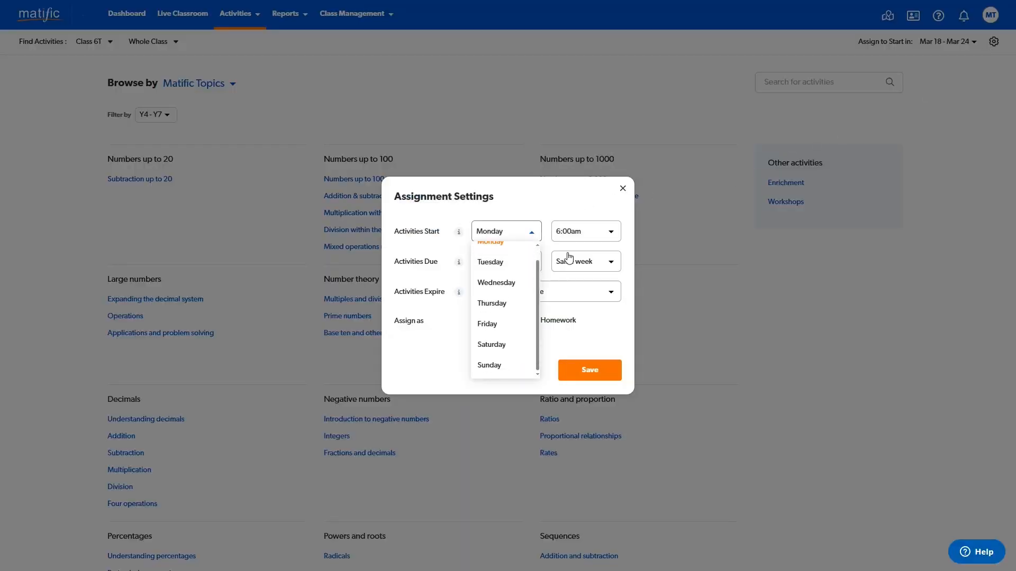
left_click(610, 231)
scroll(576, 270, "down", 3)
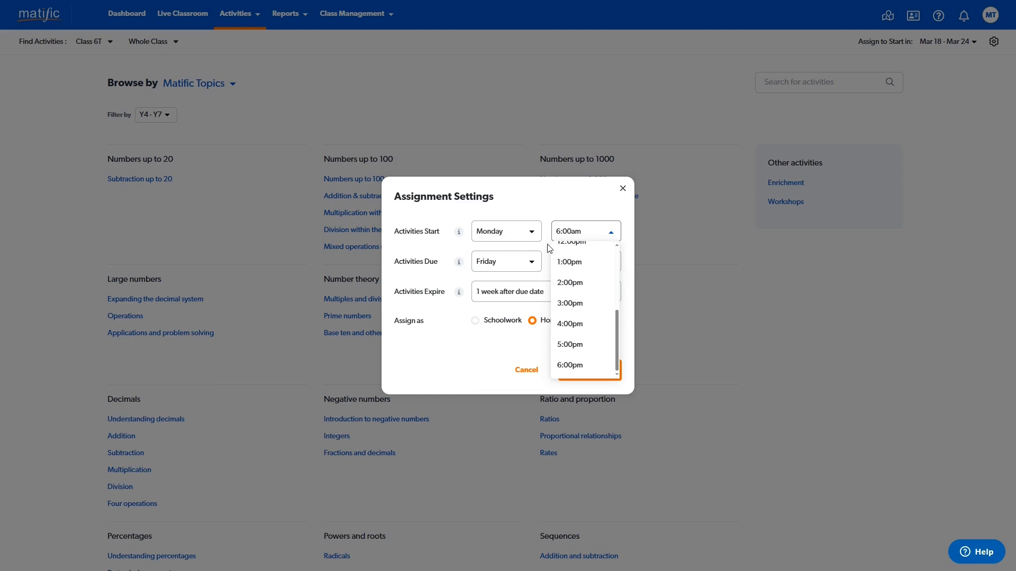
left_click(549, 252)
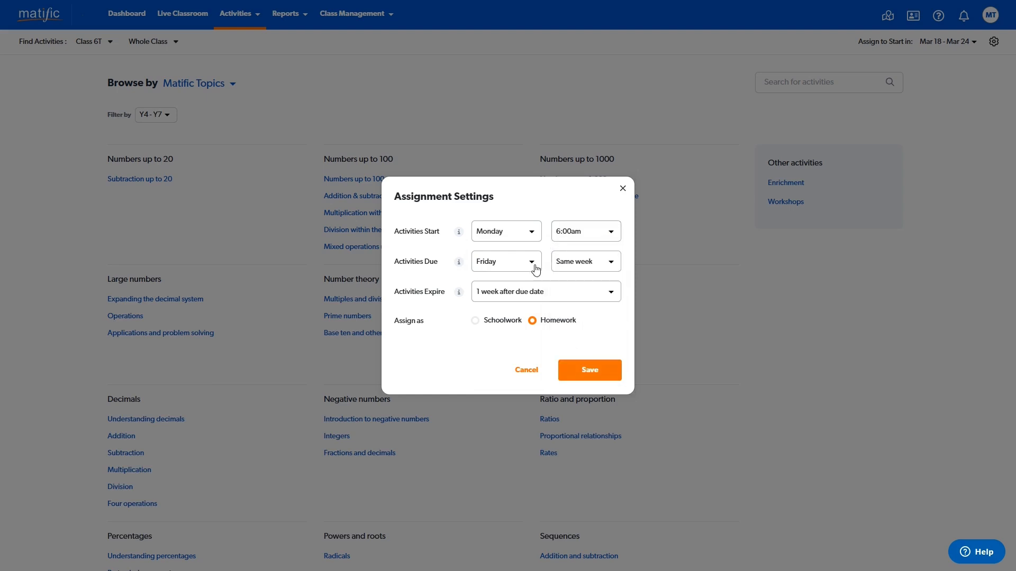
Review the due day, due week and expiry options in the assignment settings and close them without saving.
left_click(532, 265)
scroll(513, 320, "down", 2)
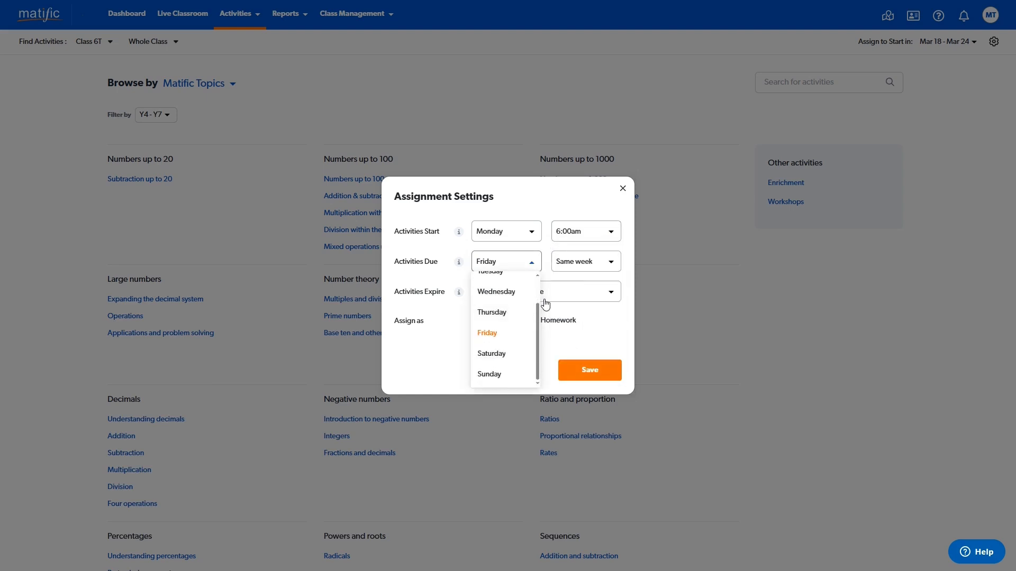
left_click(609, 264)
left_click(459, 315)
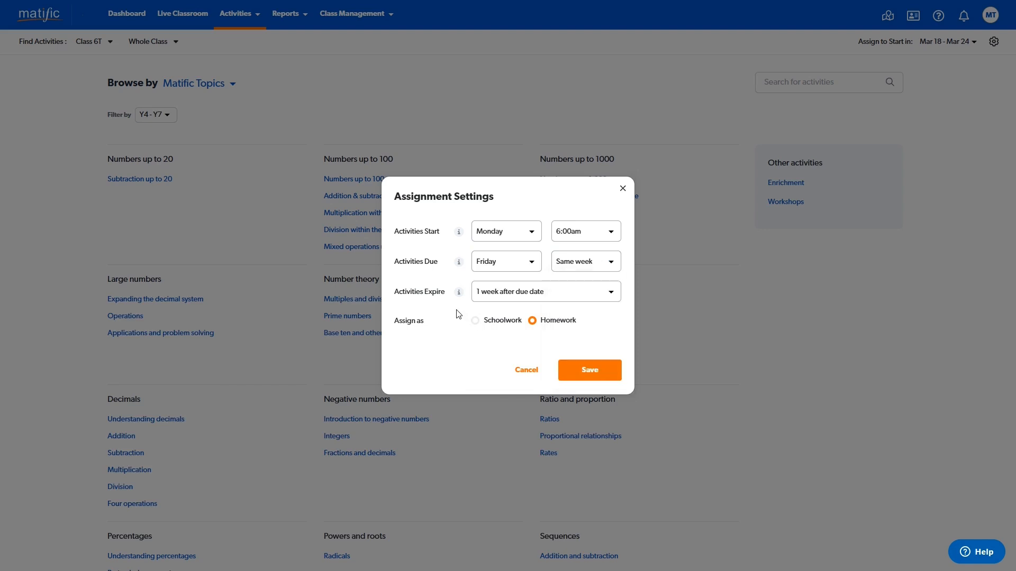
left_click(597, 295)
scroll(578, 340, "down", 1)
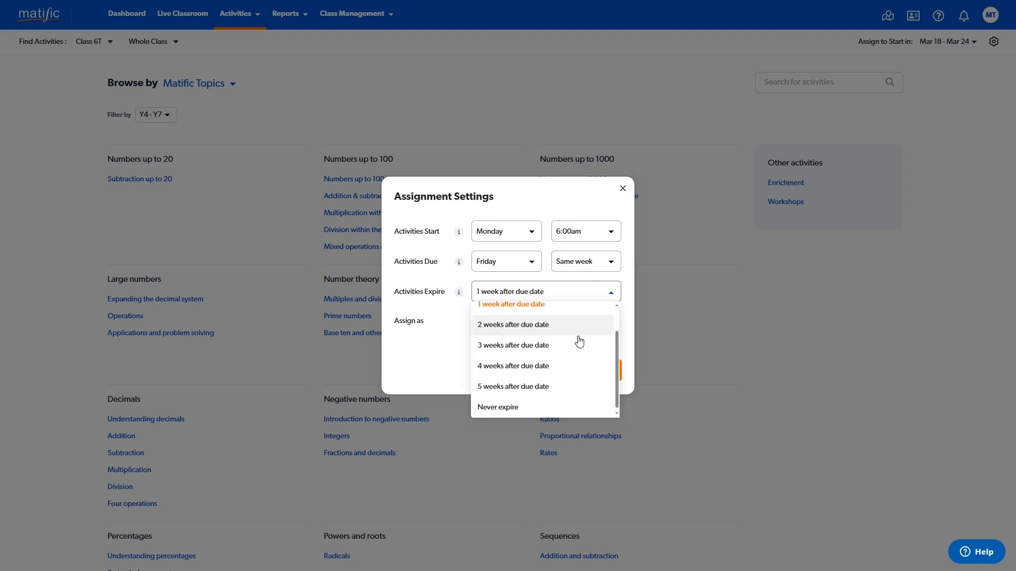
left_click(447, 335)
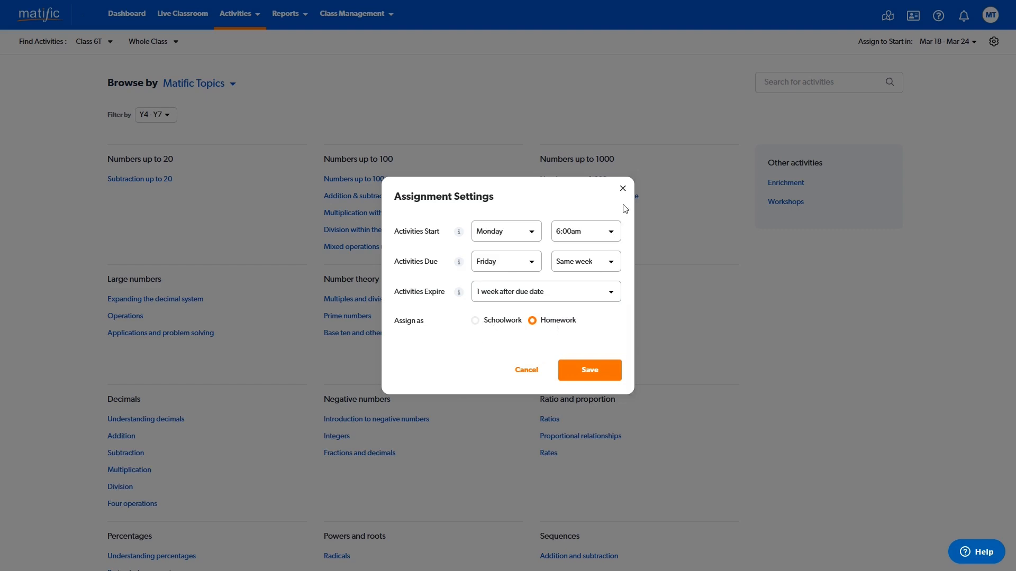
left_click(623, 189)
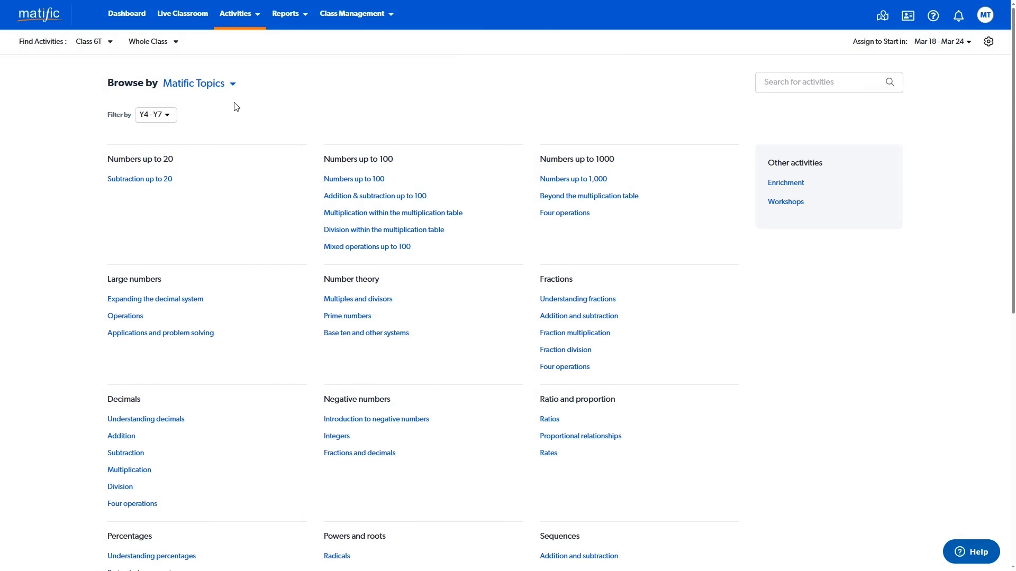
Review the topic, curriculum and textbook browsing options and the year-level filter on the activities page.
left_click(232, 84)
mouse_move(253, 110)
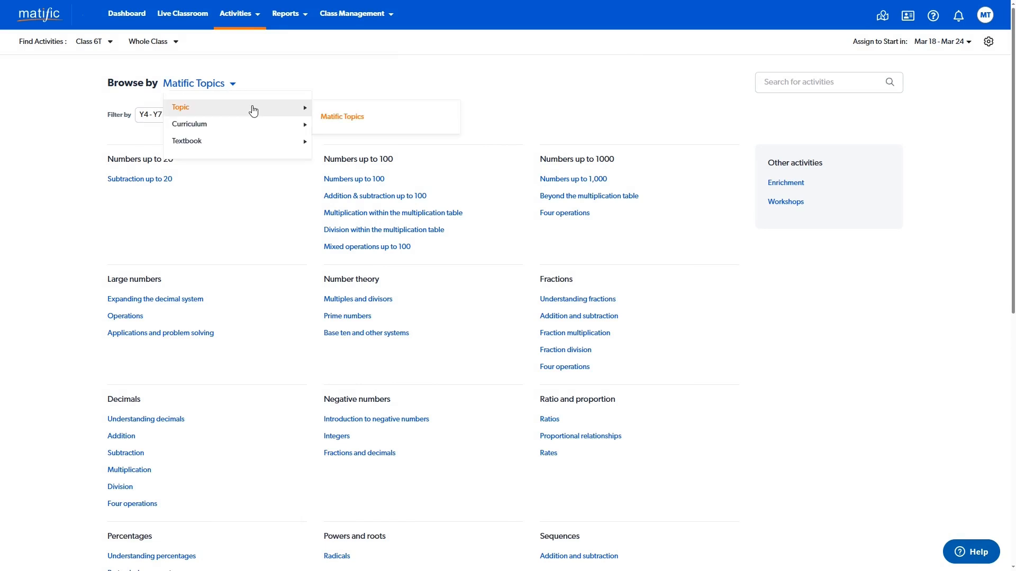
mouse_move(261, 142)
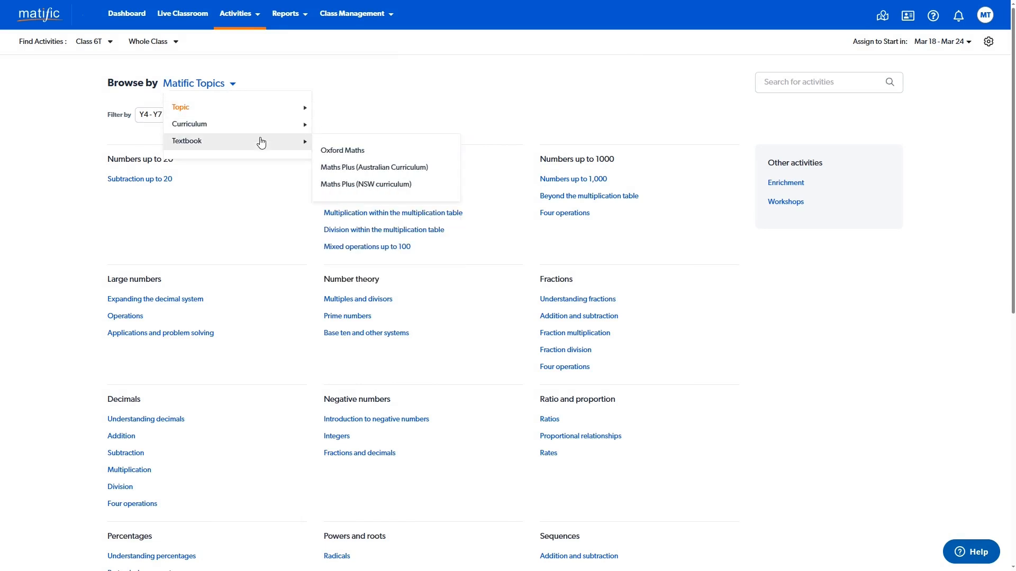
left_click(172, 118)
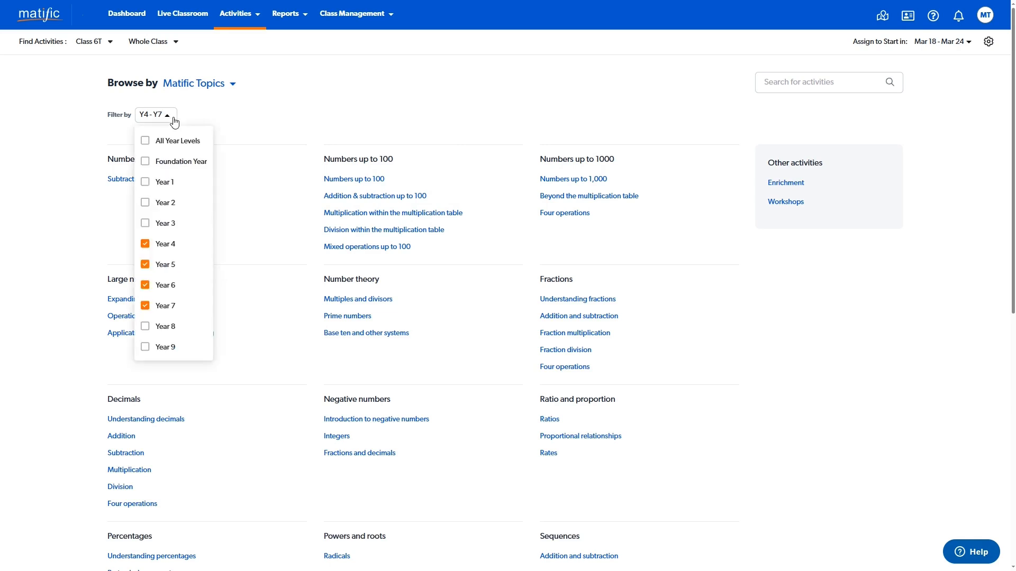
left_click(243, 125)
In Large numbers' Operations, check the Year 6 exponents activity's earlier assignment dates and assign "Evaluate multiple operations in order (four operations, exponents, grouping)" to the whole class.
left_click(132, 320)
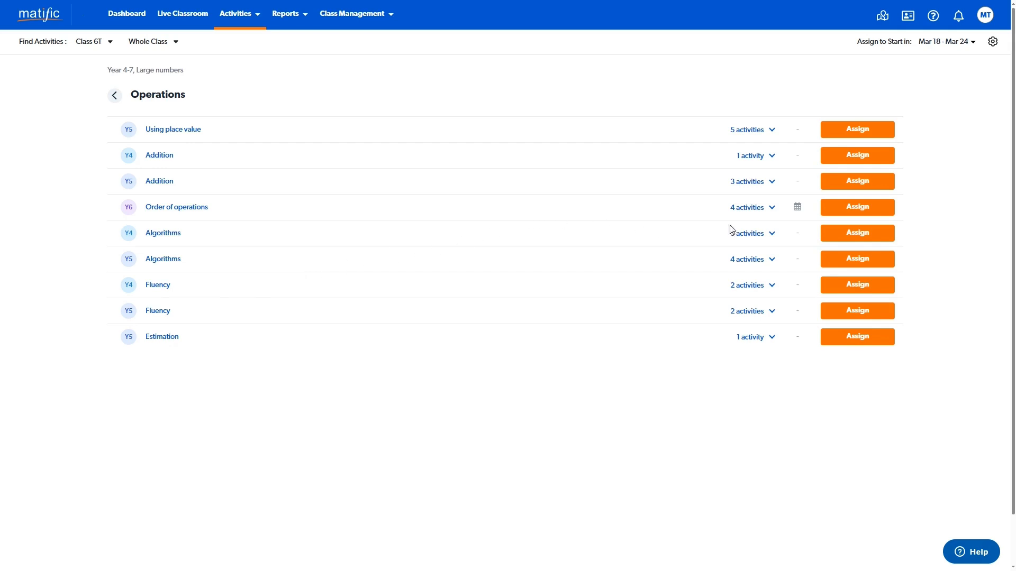
left_click(758, 214)
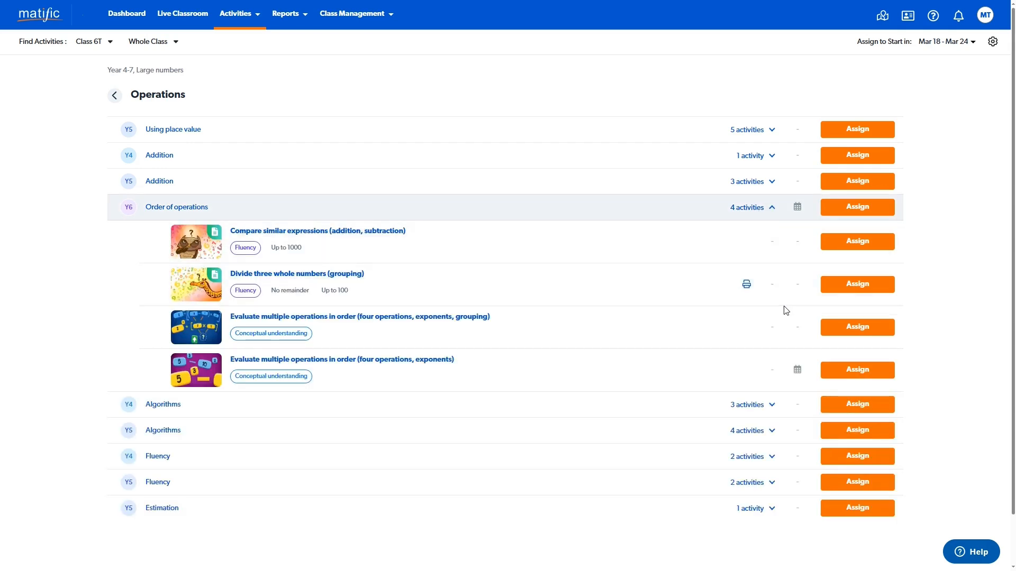
left_click(797, 371)
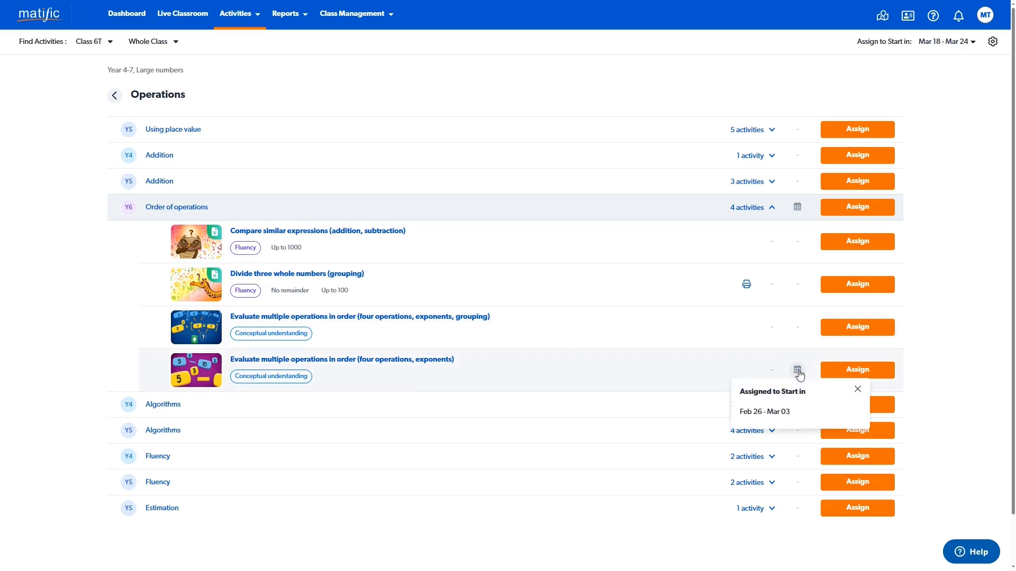
left_click(797, 371)
left_click(877, 328)
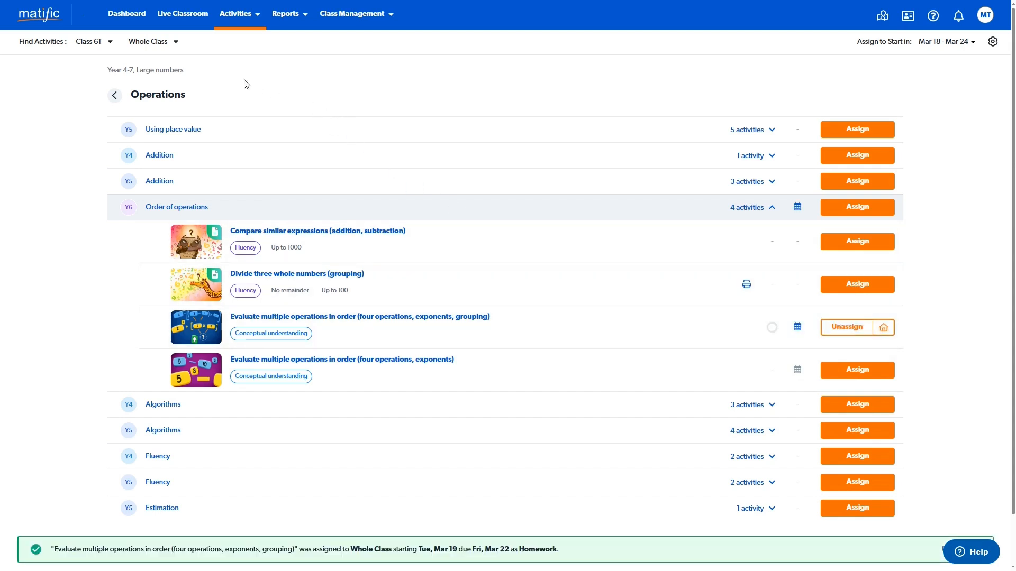
Review the whole-class, level-group and individual-student choices for assigning activities.
left_click(171, 49)
mouse_move(218, 67)
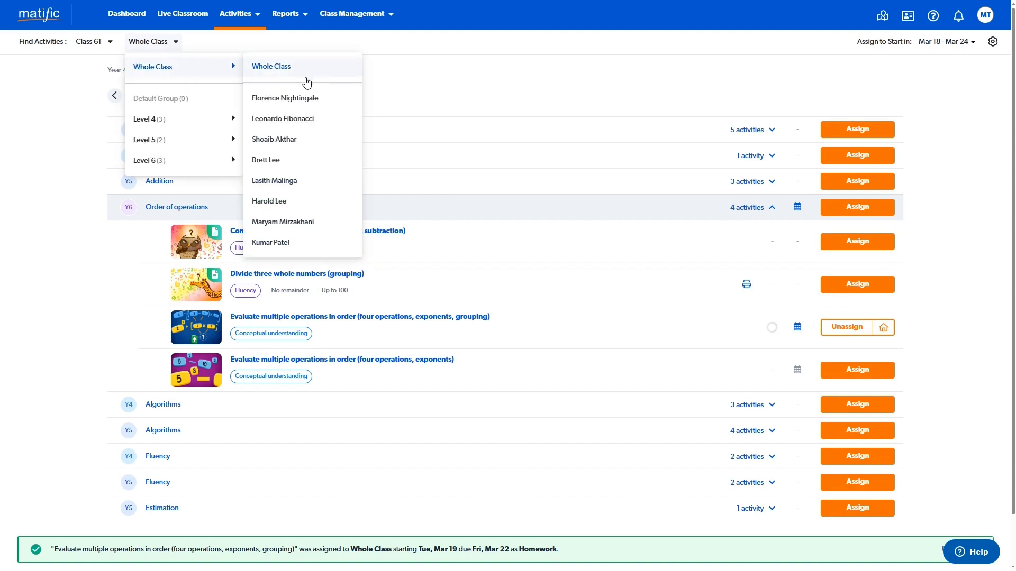
mouse_move(221, 127)
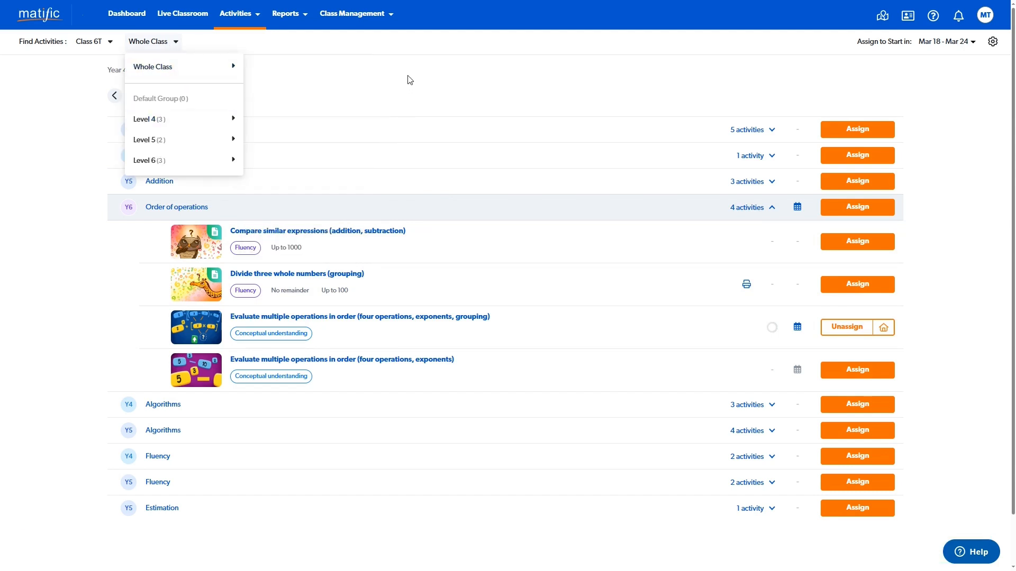
Preview the Year 4 Addition activity "Use place value to add four-digit numbers" and display its alignment to the Australian Curriculum.
left_click(414, 155)
triple_click(418, 189)
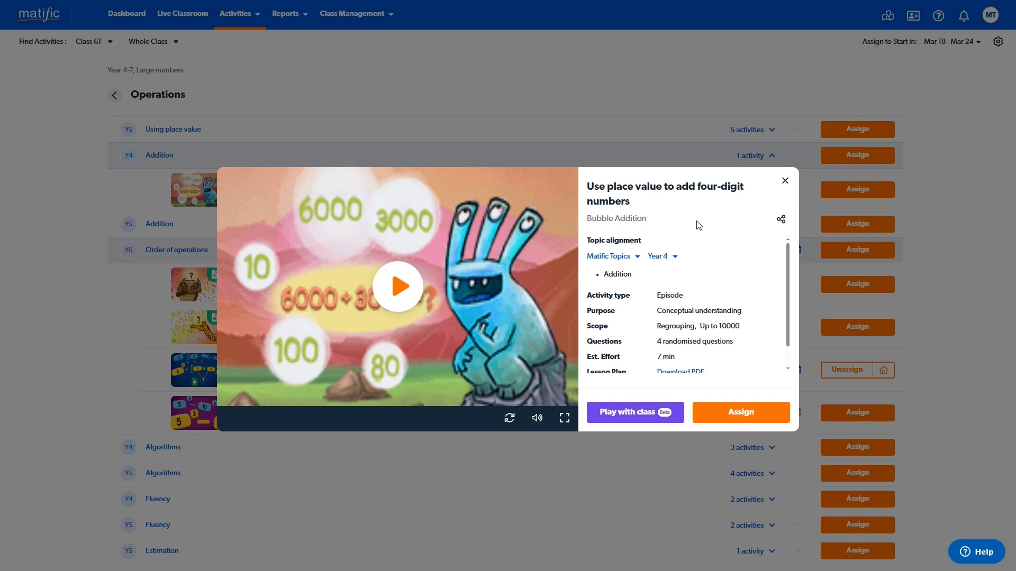
left_click(633, 259)
mouse_move(652, 296)
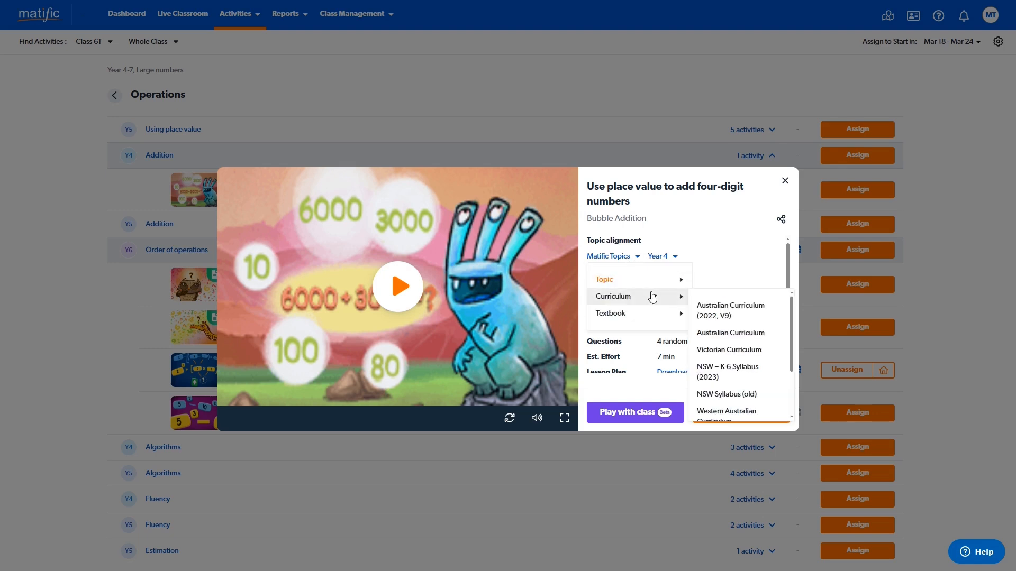
left_click(768, 335)
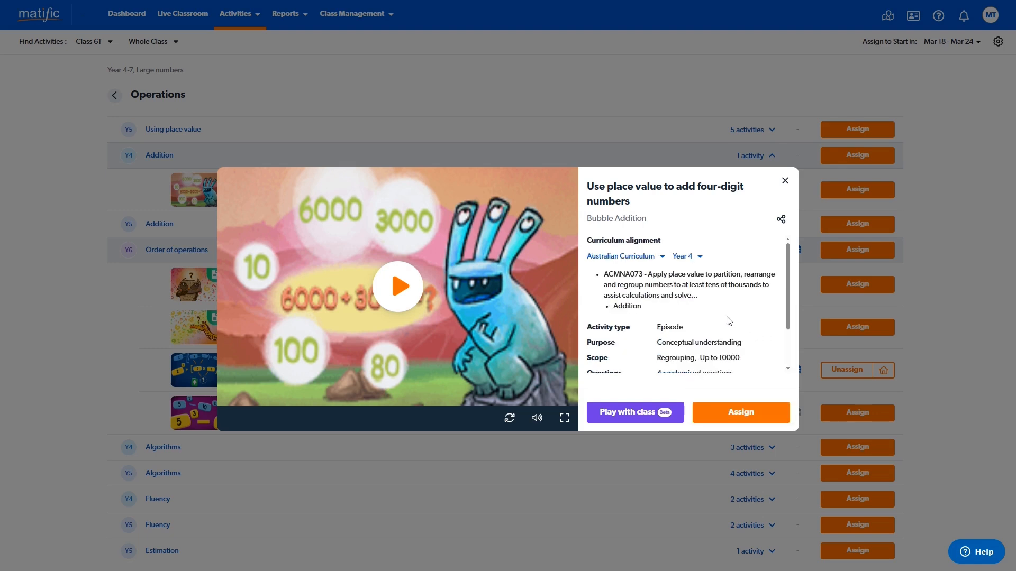
Review the remaining details of the four-digit addition activity, including lesson plan and teacher tips, and close the preview.
scroll(756, 306, "down", 1)
scroll(757, 303, "down", 1)
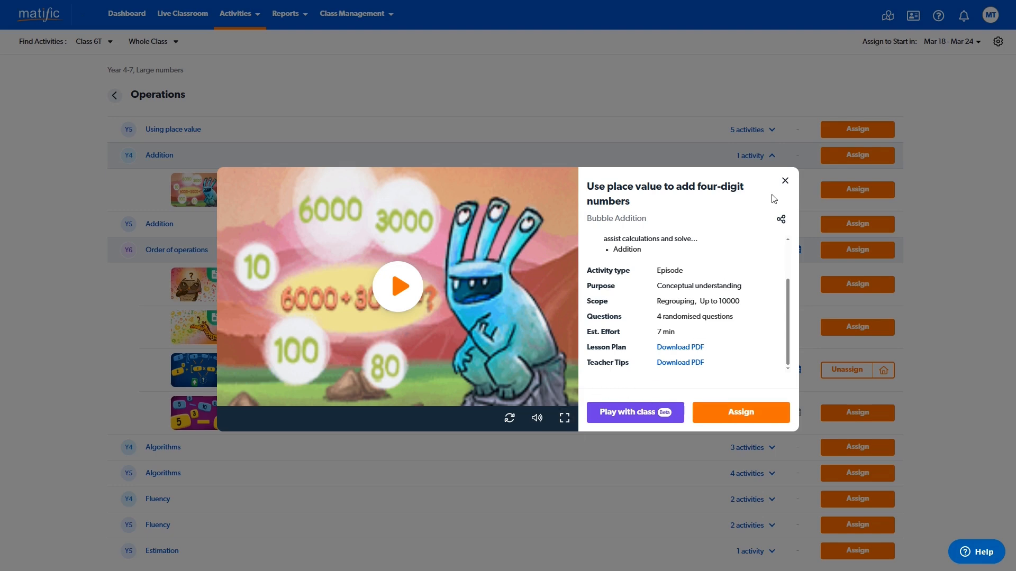
left_click(785, 181)
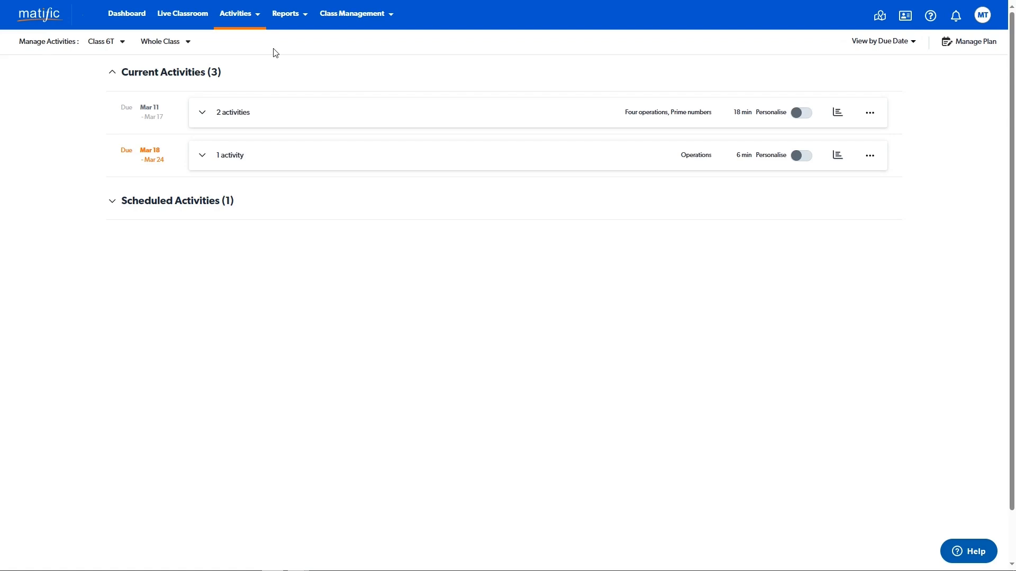
Go to the Manage Activities page and expand the current activities for the Mar 11 and Mar 18 weeks.
left_click(256, 24)
left_click(211, 112)
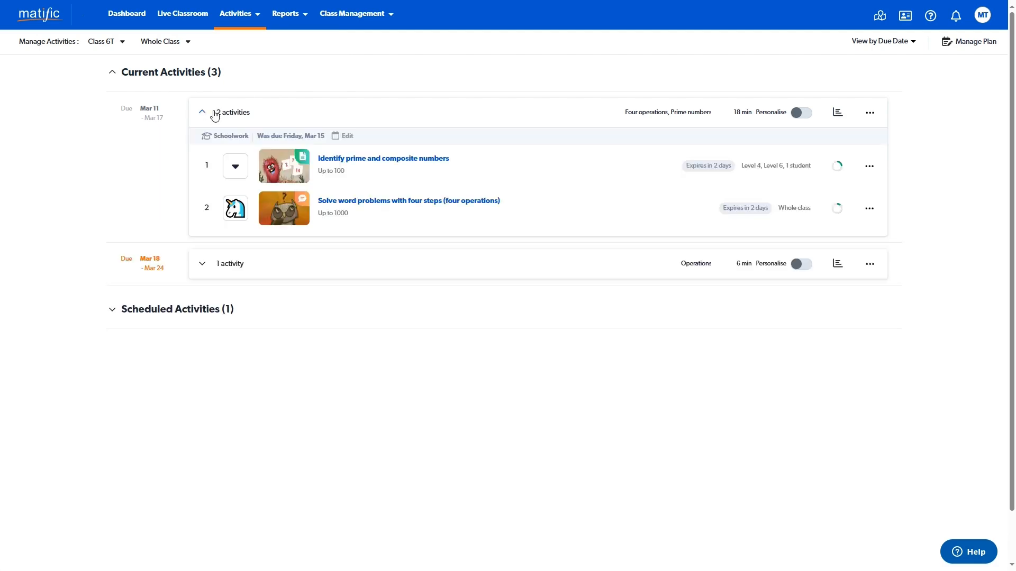
left_click(205, 264)
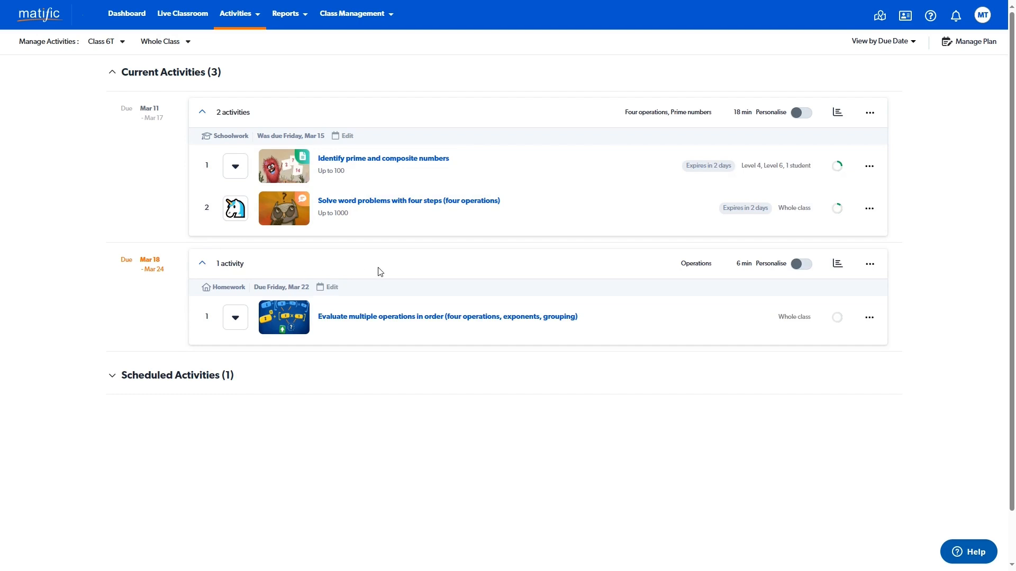
Check the students' completion and scores for "Identify prime and composite numbers" and close the score summary.
mouse_move(838, 174)
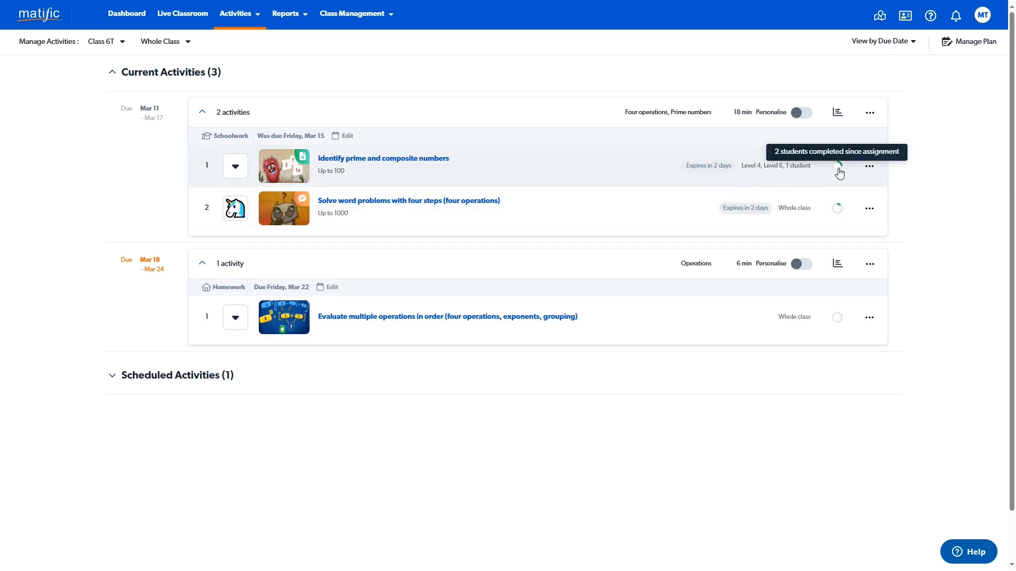
left_click(838, 168)
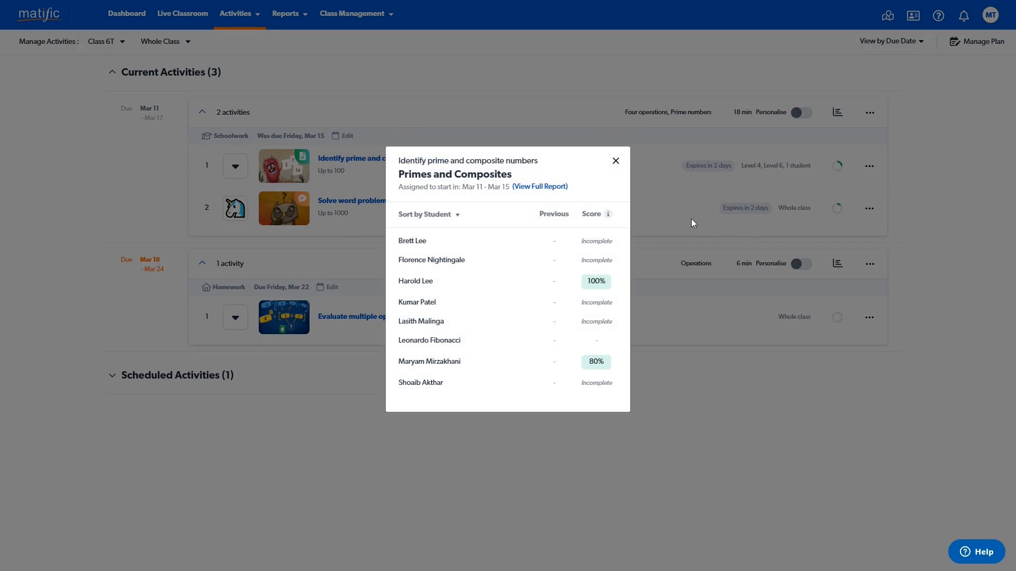
left_click(616, 161)
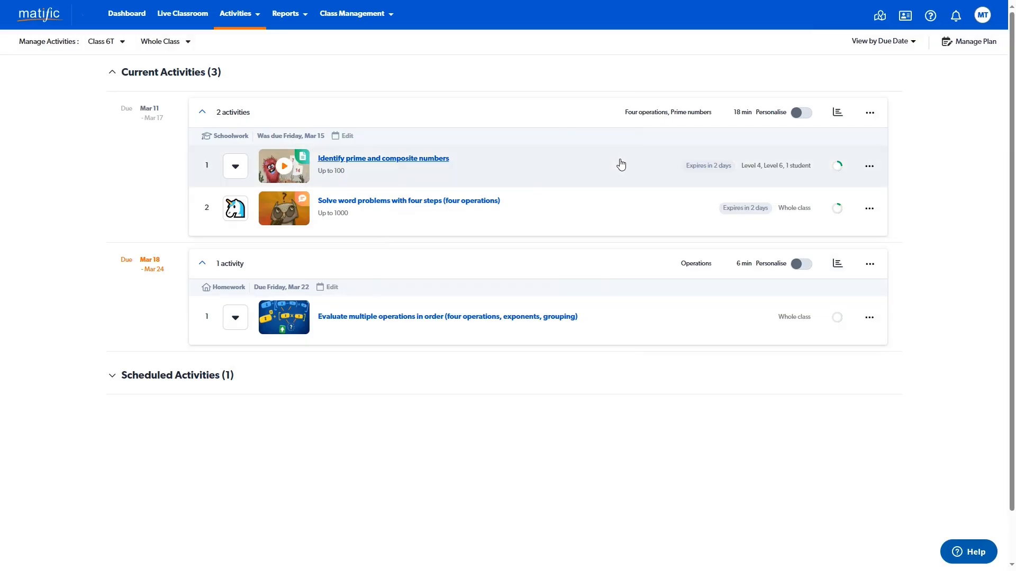
In the Mar 11 week, move "Identify prime and composite numbers" down and set "Solve word problems with four steps (four operations)" to Learn Now mode.
left_click(869, 166)
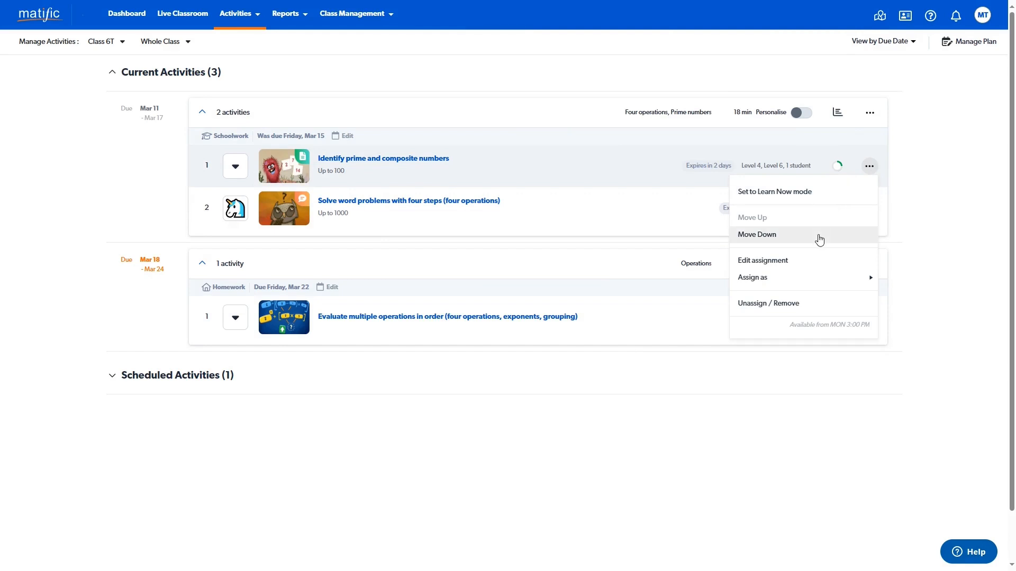
left_click(819, 235)
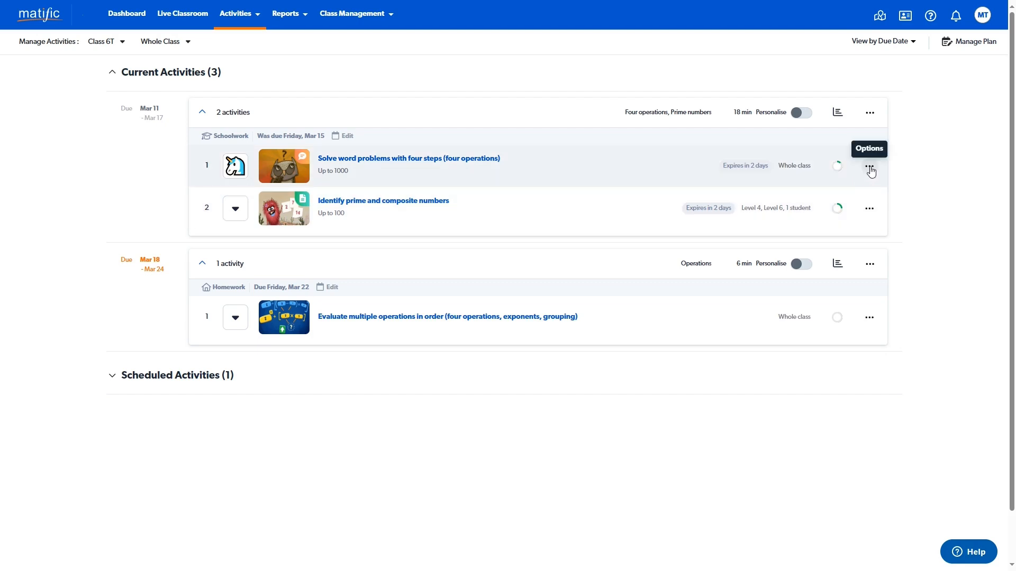
left_click(871, 168)
left_click(823, 193)
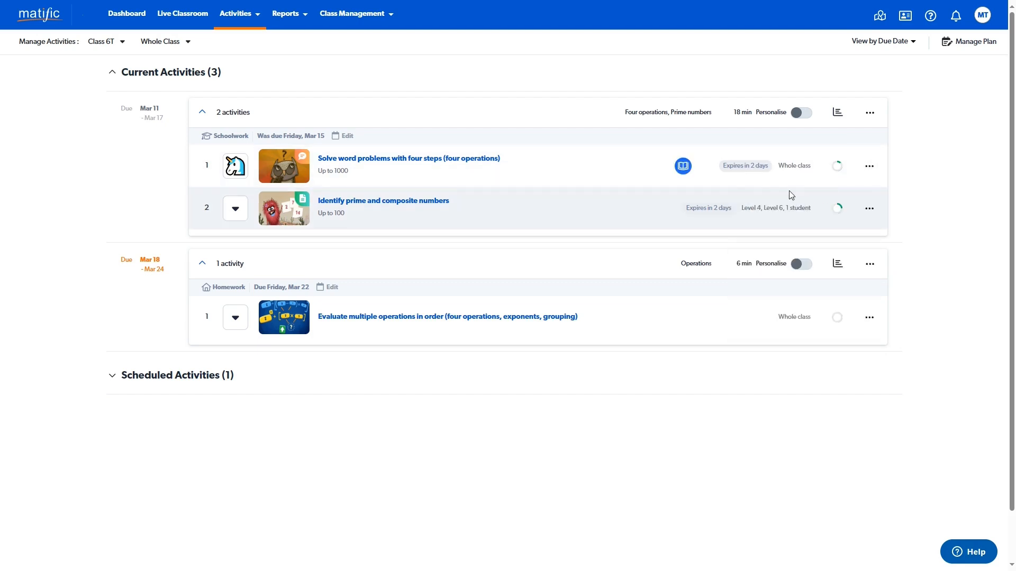
mouse_move(684, 167)
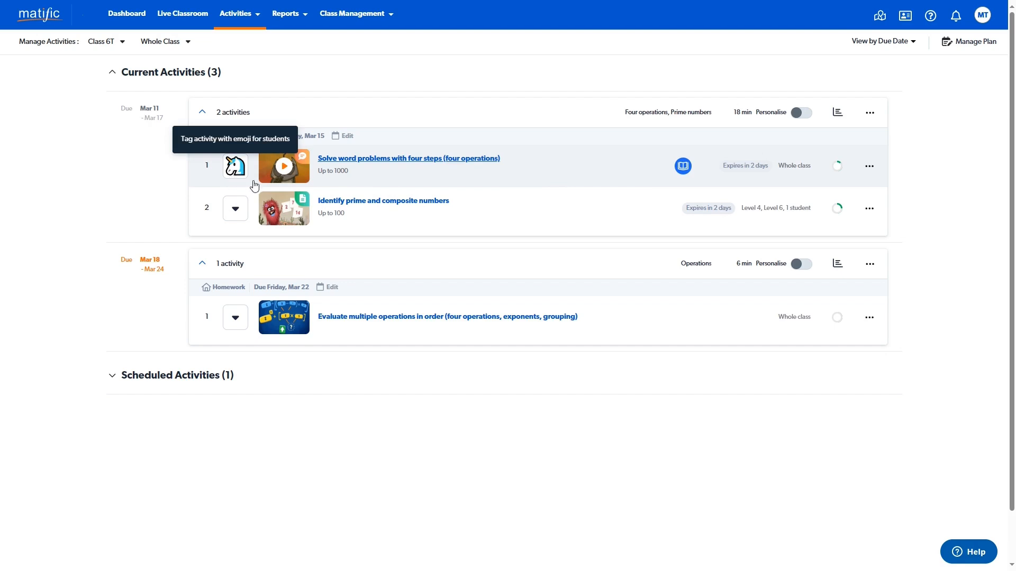
View the Mar 11 week's activities in the Personalise grid of per-student assignments and return to the activity list.
left_click(802, 114)
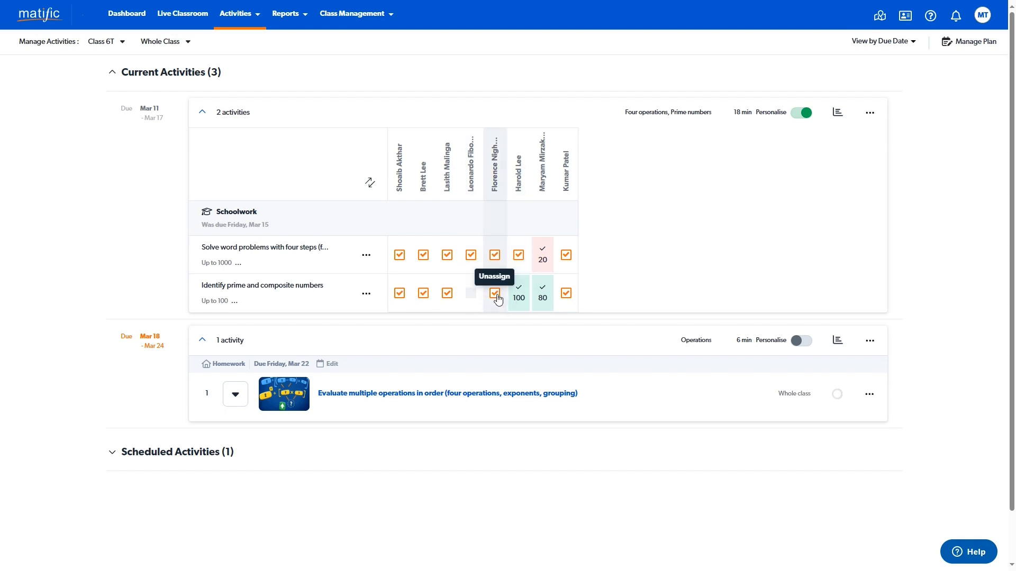
left_click(801, 112)
Check the assignment options for "Solve word problems with four steps (four operations)" and close them without changing anything.
left_click(869, 166)
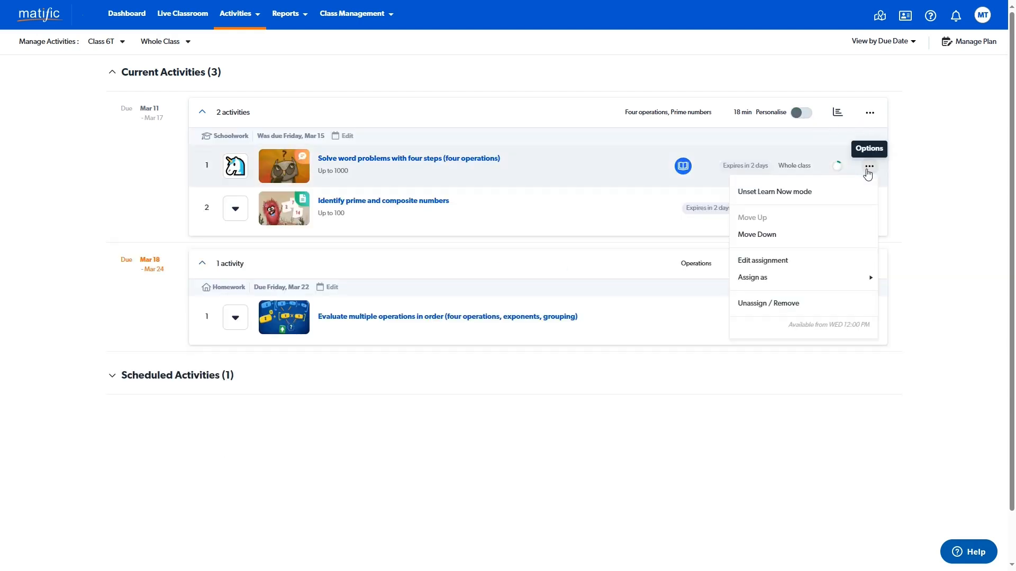
mouse_move(772, 281)
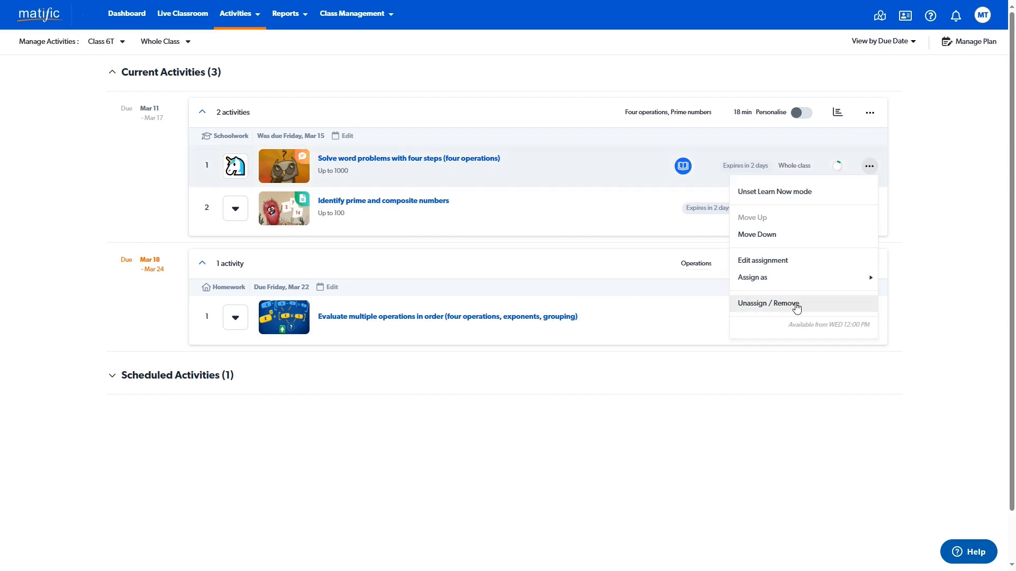
left_click(916, 191)
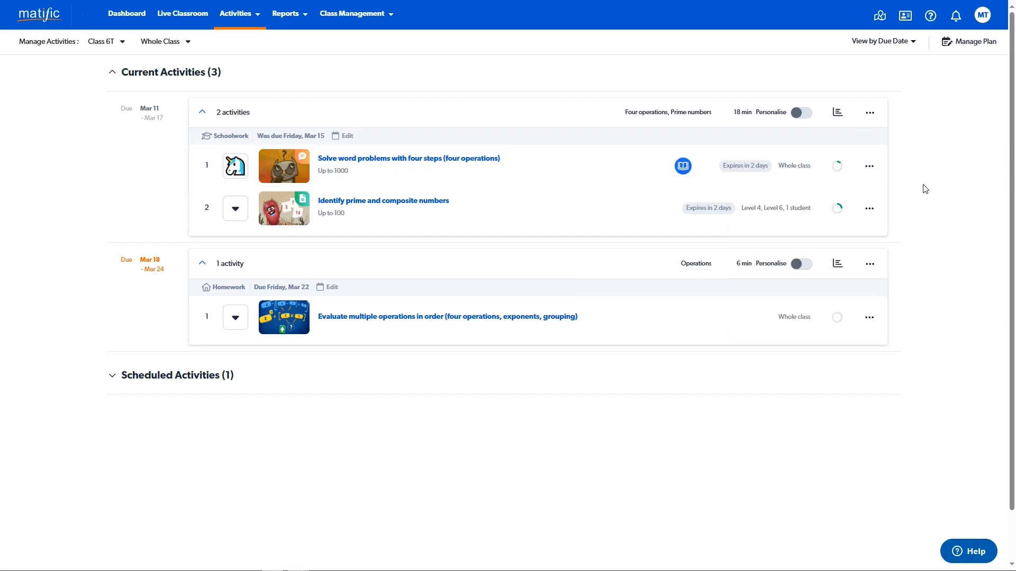
Save Class 6T's current plan, with activities assigned to anyone in the class, as "[2024 March] Year 6 - Class 6T".
left_click(966, 45)
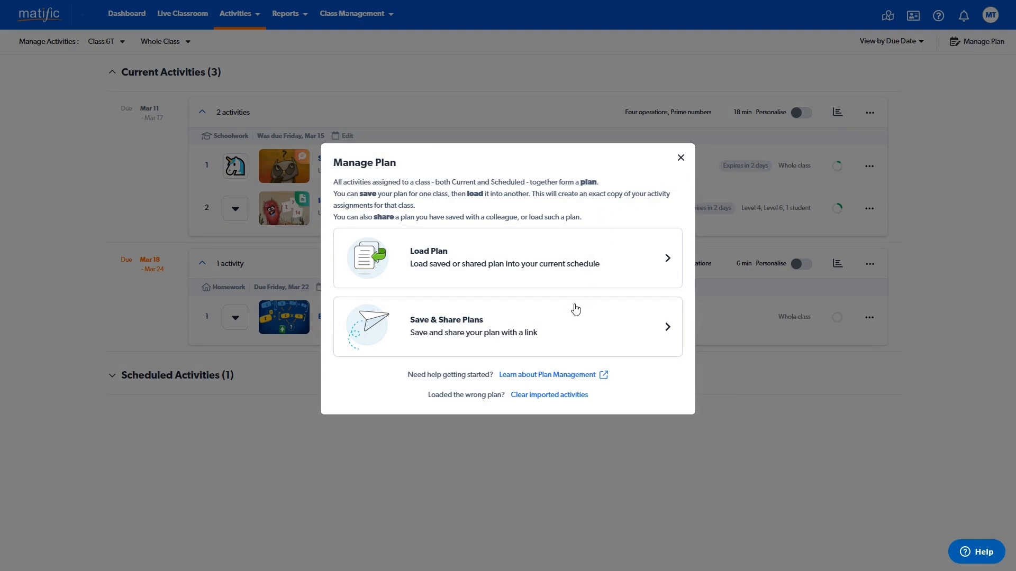
left_click(565, 327)
left_click(440, 266)
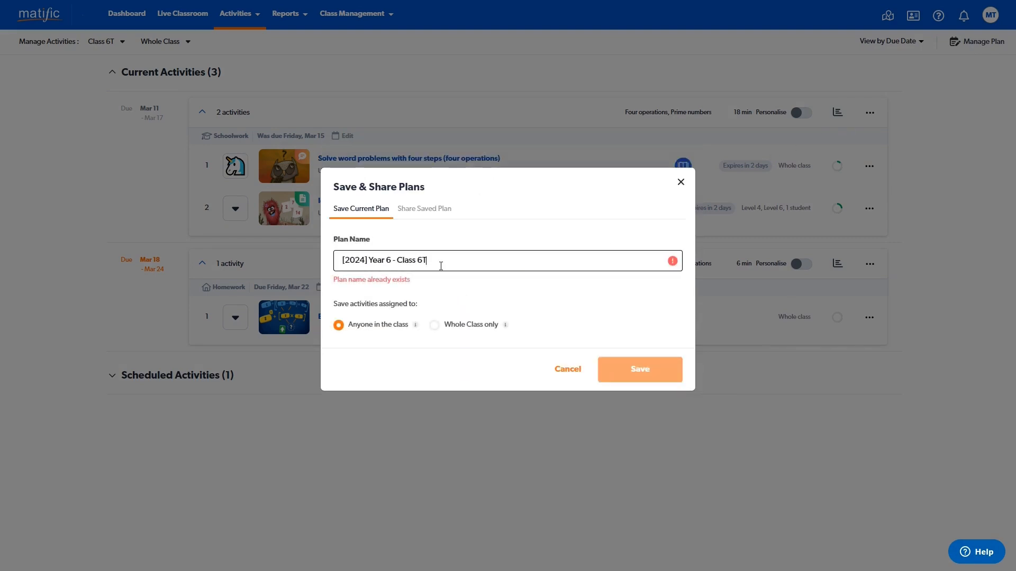
key("ctrl+a")
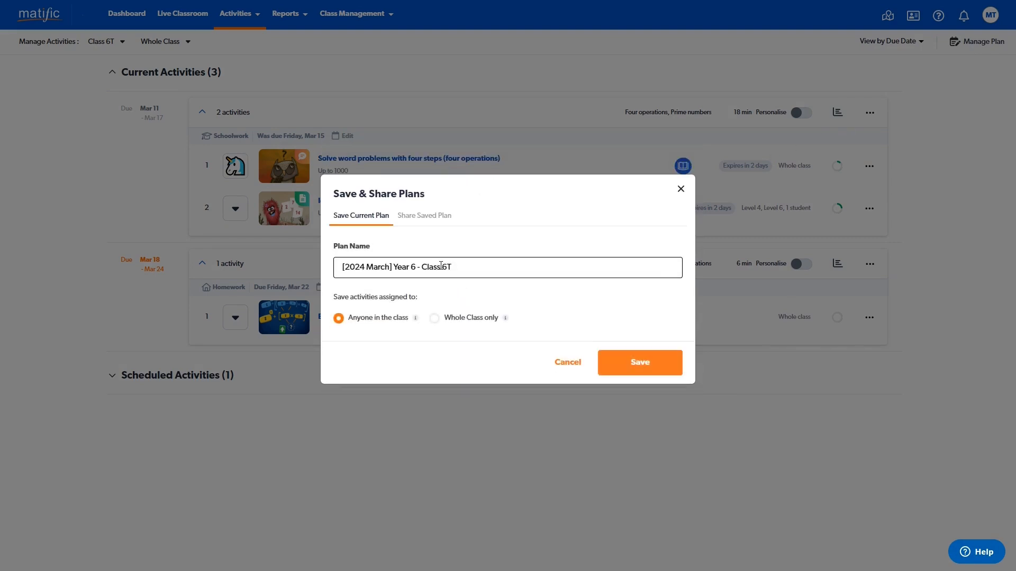
left_click(663, 365)
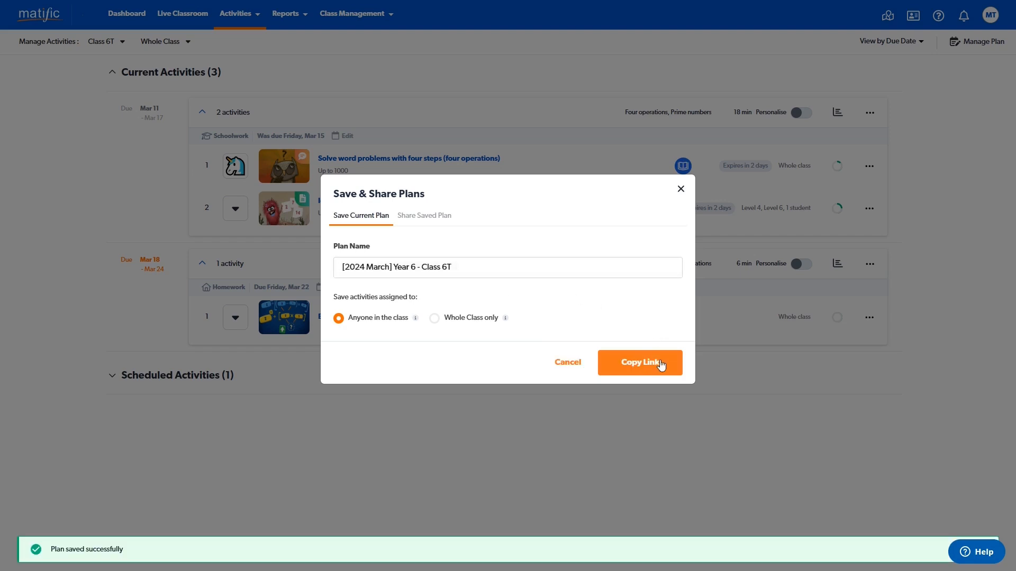
Look through the saved plans available for sharing by link and return to the plan management options.
left_click(444, 225)
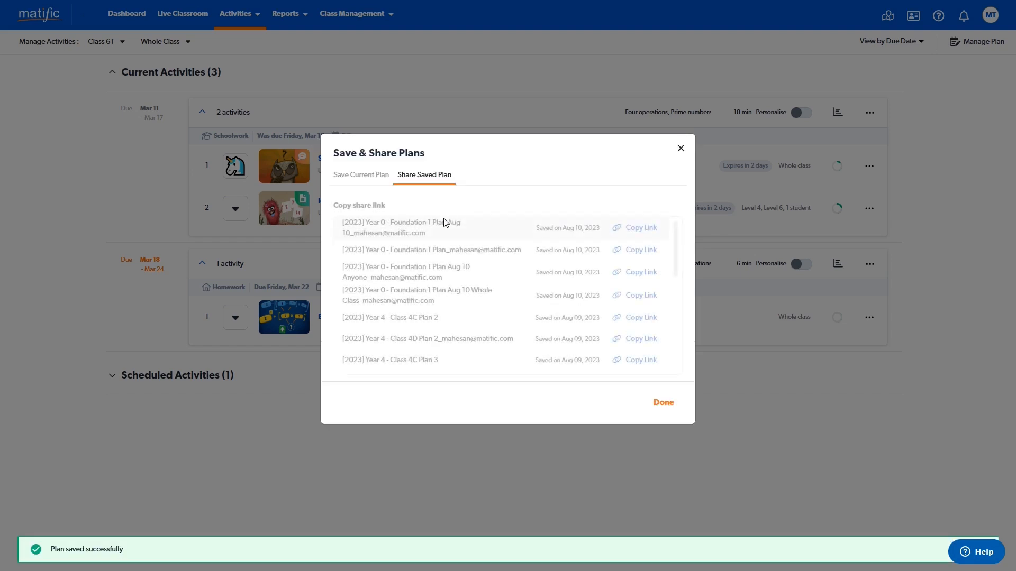
scroll(612, 288, "down", 2)
left_click_drag(679, 286, 669, 227)
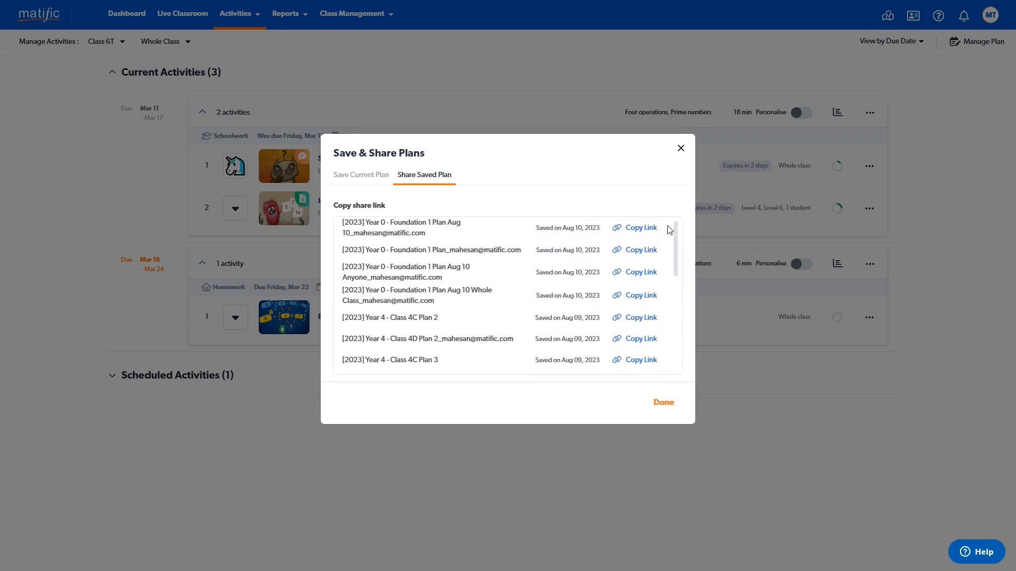
left_click(667, 406)
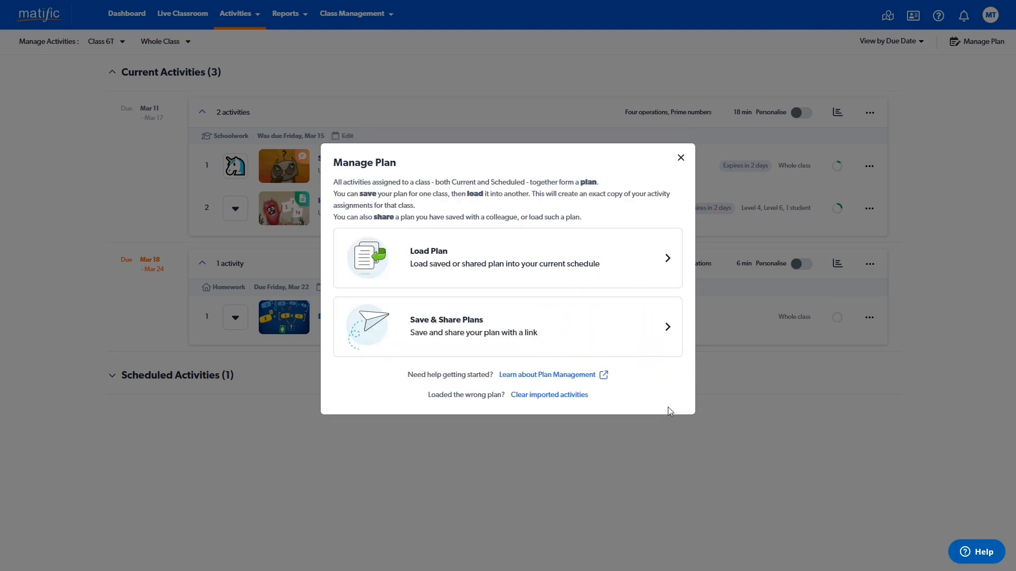
Load the preset plan "Matific Topics - Year 6" for Class 6T without clearing the assigned activities.
left_click(639, 262)
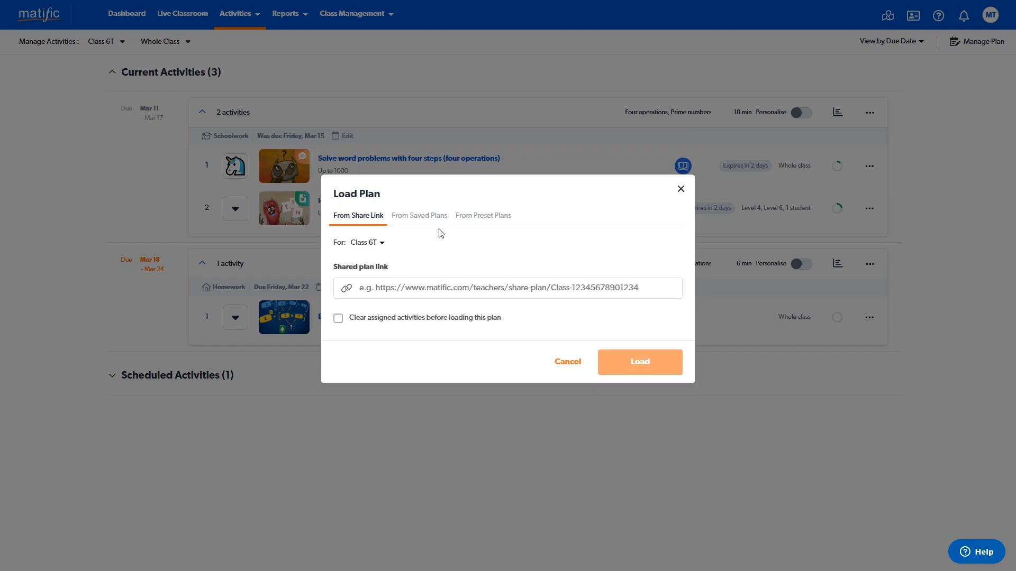
left_click(479, 216)
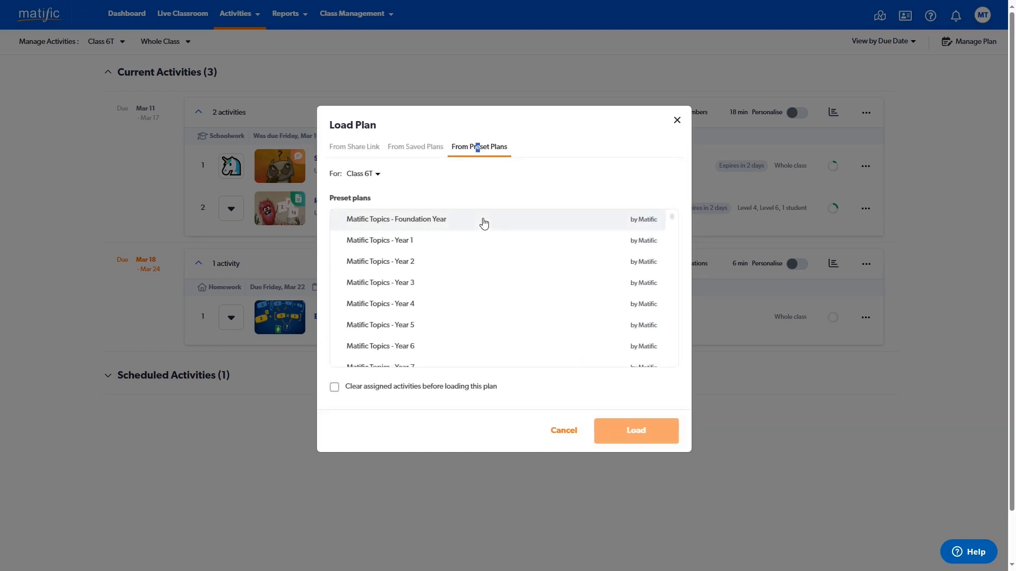
scroll(492, 272, "down", 1)
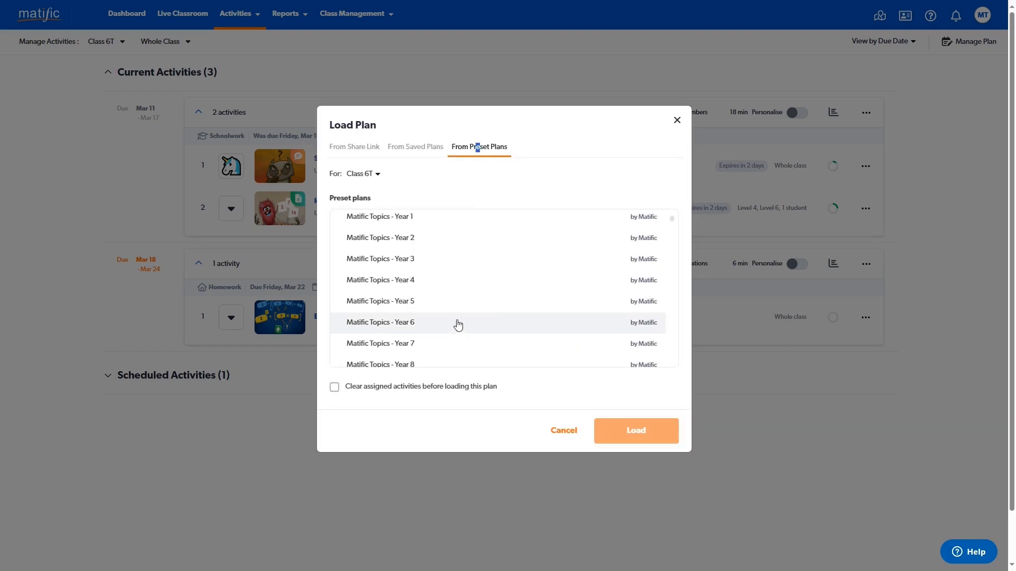
left_click(454, 326)
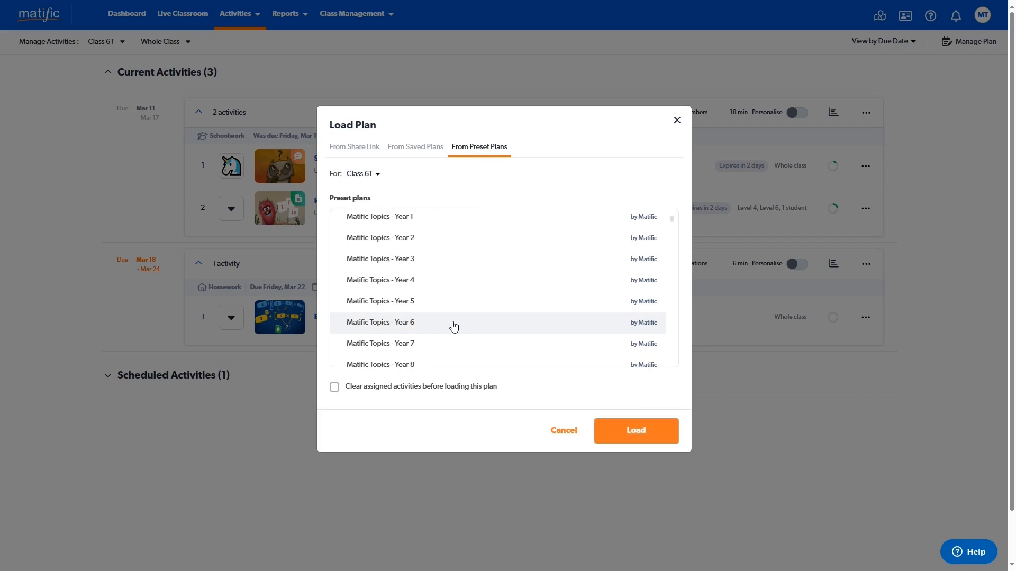
left_click(657, 432)
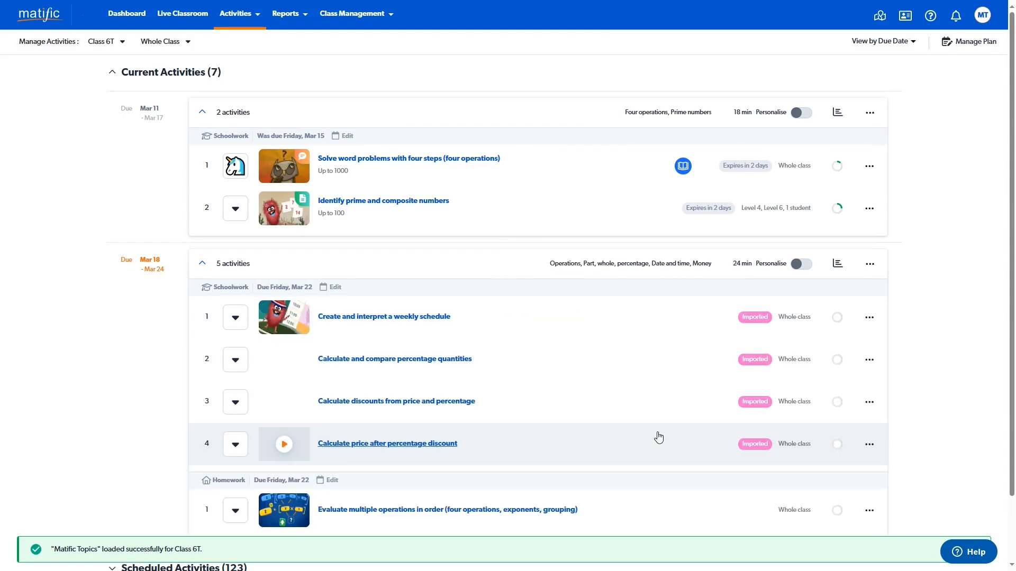
Review the imported activities in the Mar 18 week and in the scheduled Mar 25 and Apr 01 weeks.
scroll(658, 437, "down", 2)
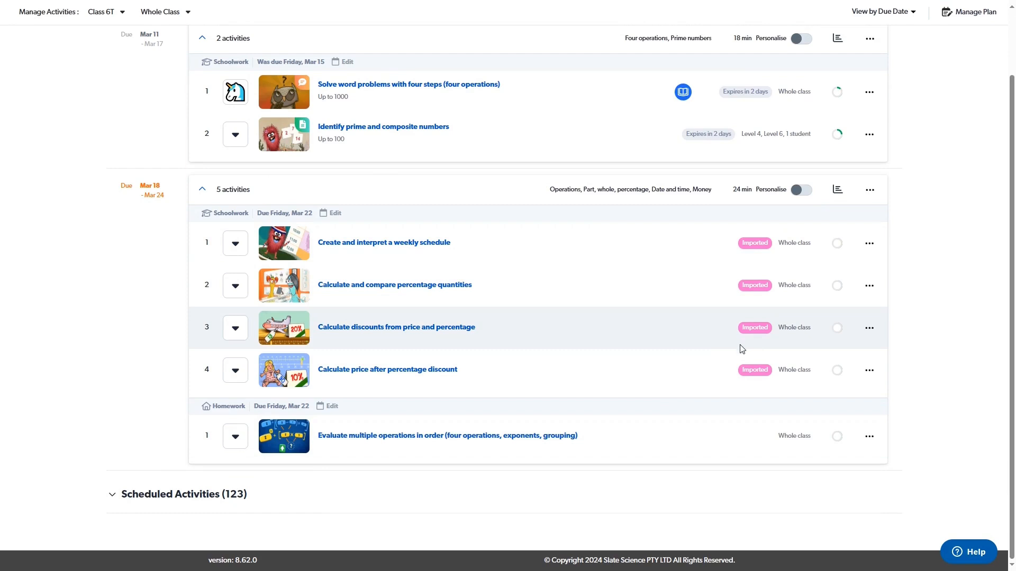
left_click(192, 499)
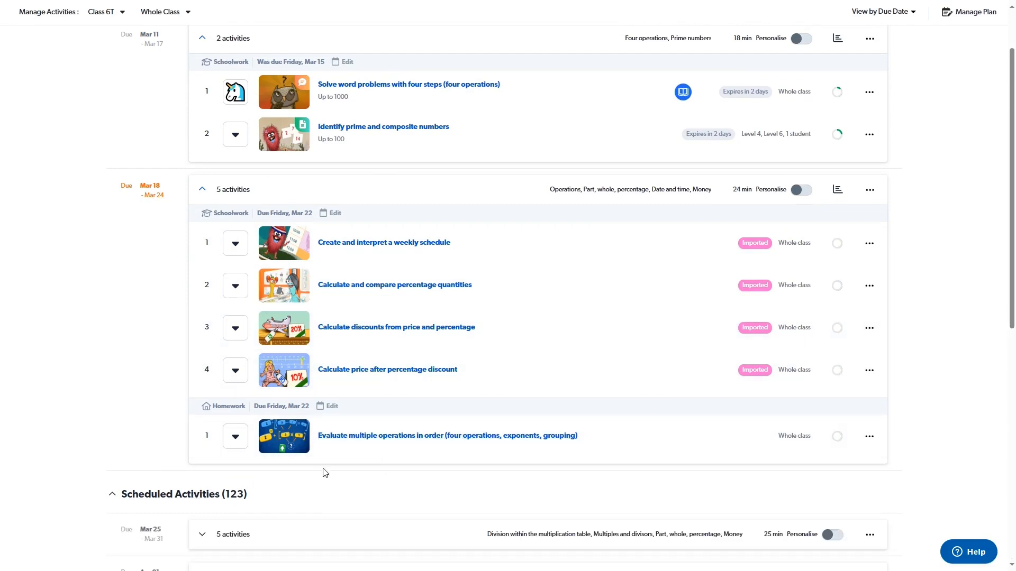
scroll(322, 473, "down", 6)
left_click(210, 199)
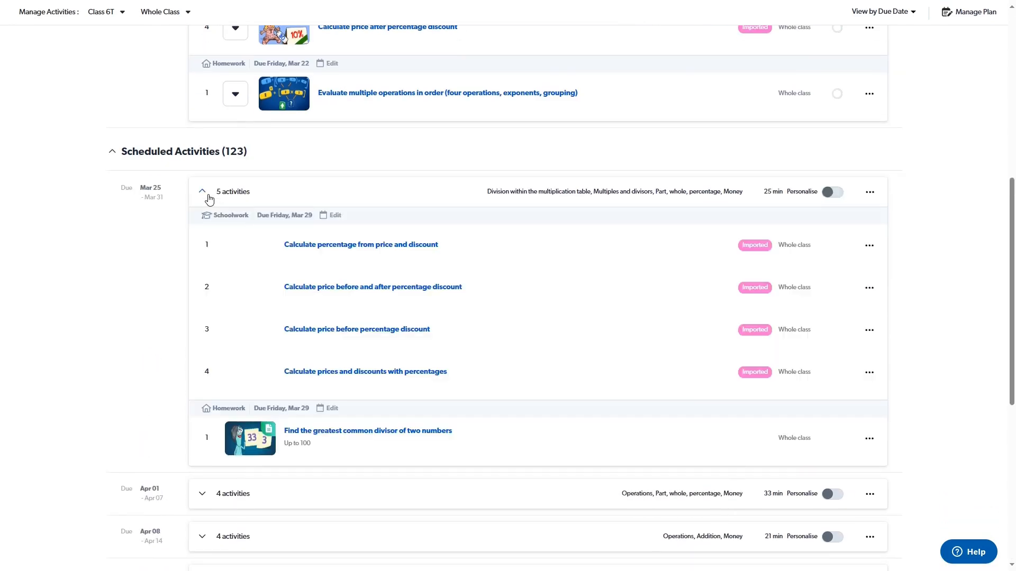
scroll(245, 254, "down", 2)
left_click(237, 416)
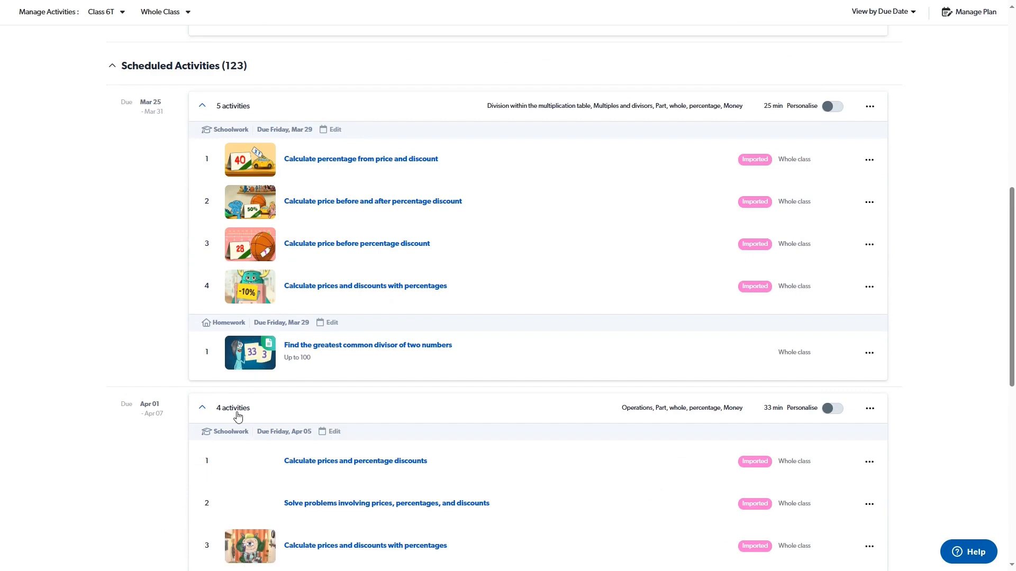
scroll(692, 494, "up", 9)
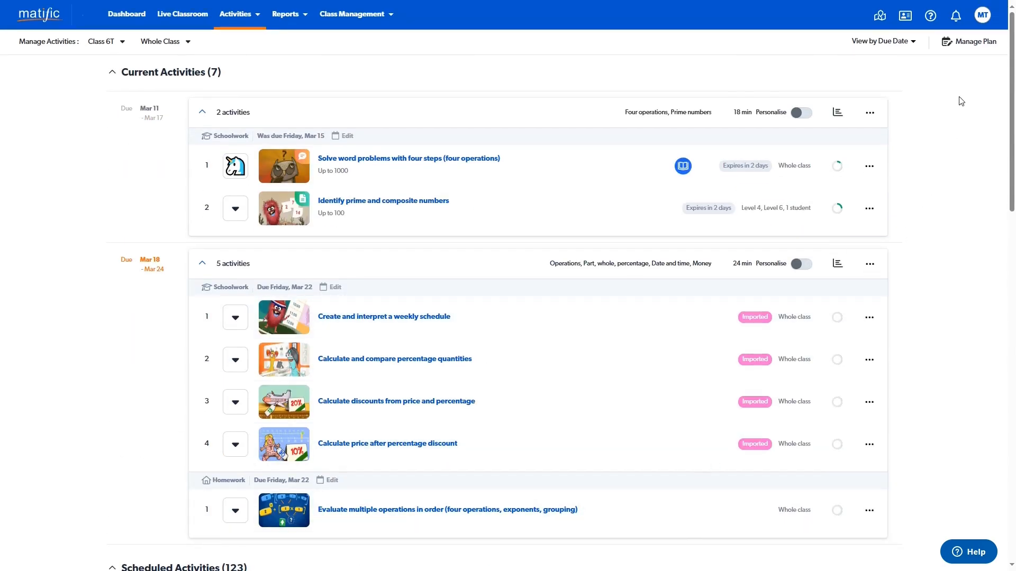
Clear all activities imported into Class 6T through plan management.
left_click(967, 46)
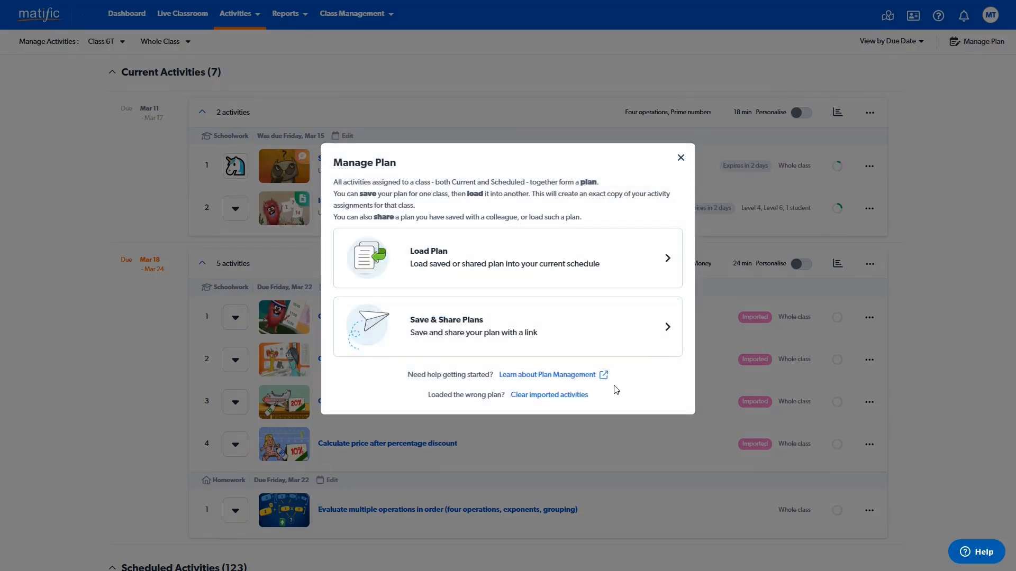
left_click(564, 396)
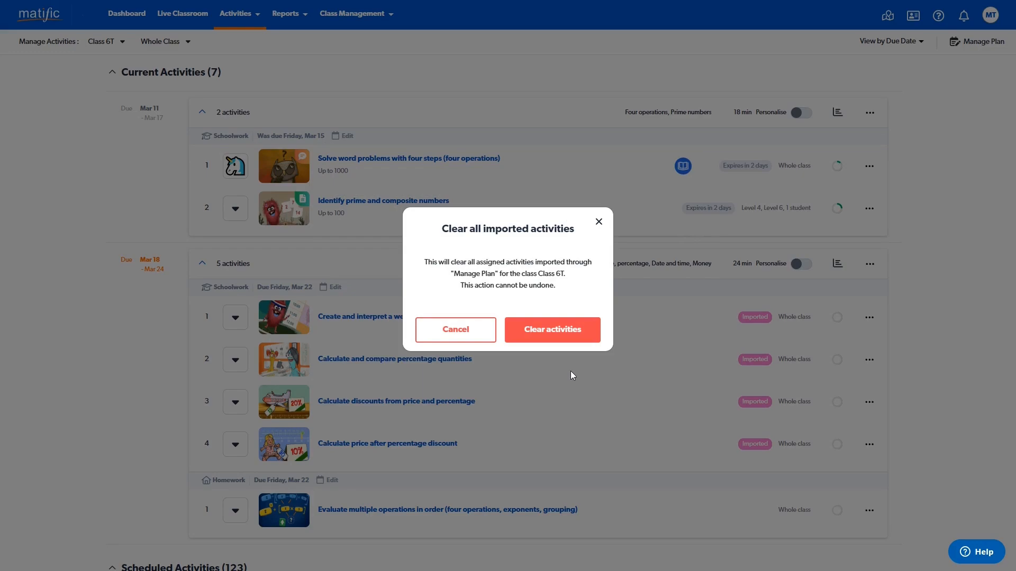
left_click(591, 330)
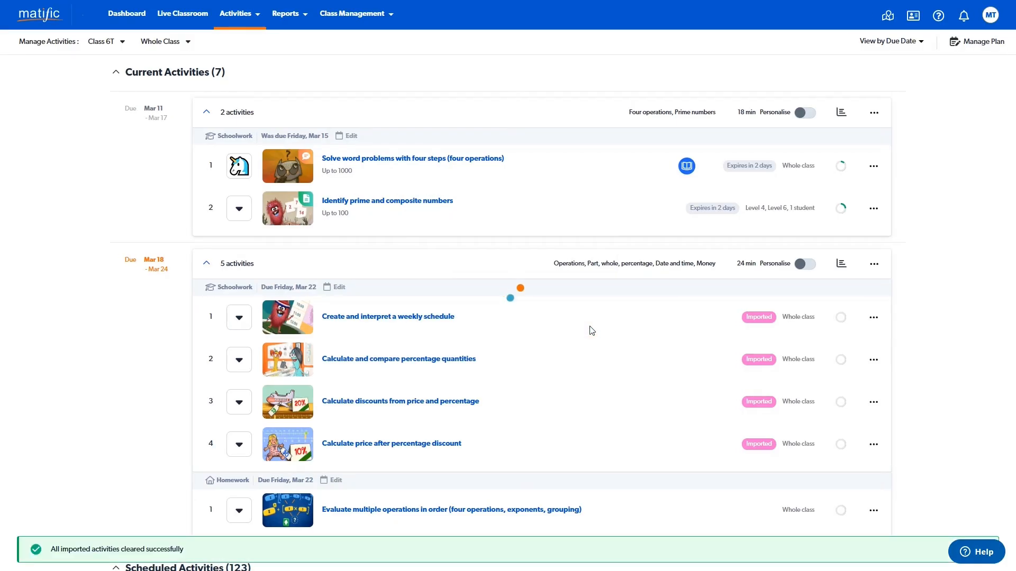